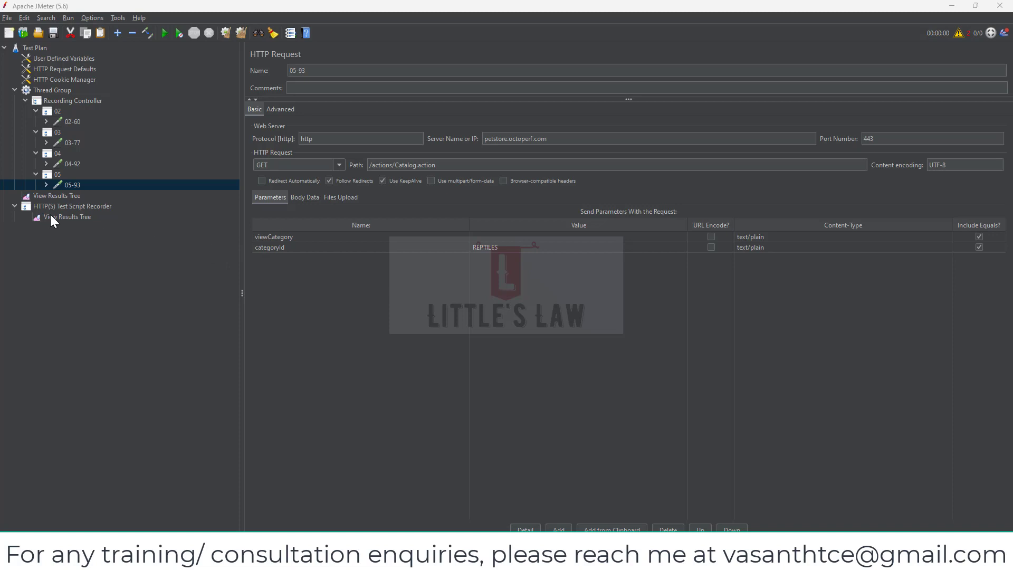
Examine the timer types that can be added under the Recording Controller.
left_click(61, 90)
left_click(65, 99)
right_click(65, 99)
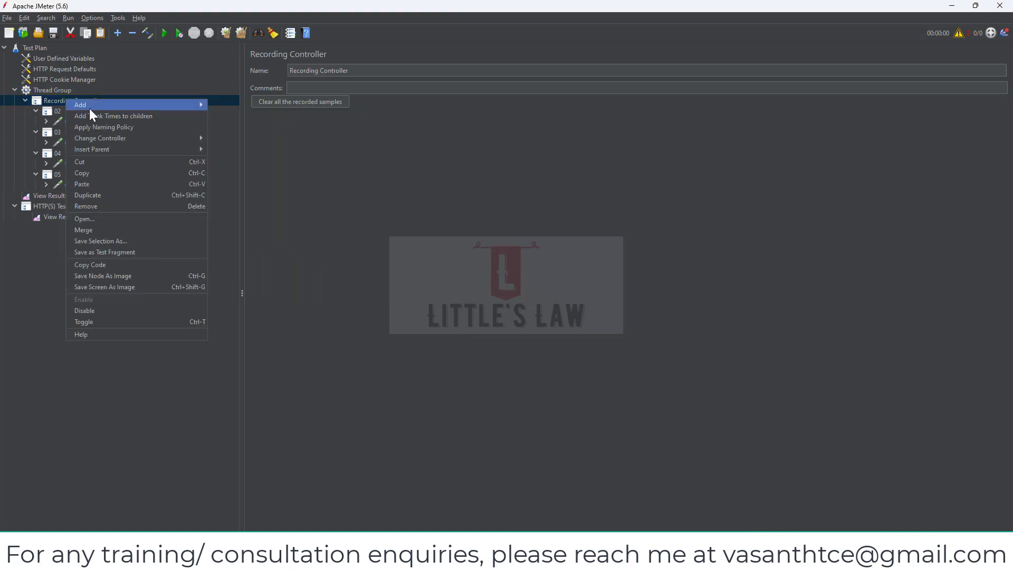
mouse_move(97, 105)
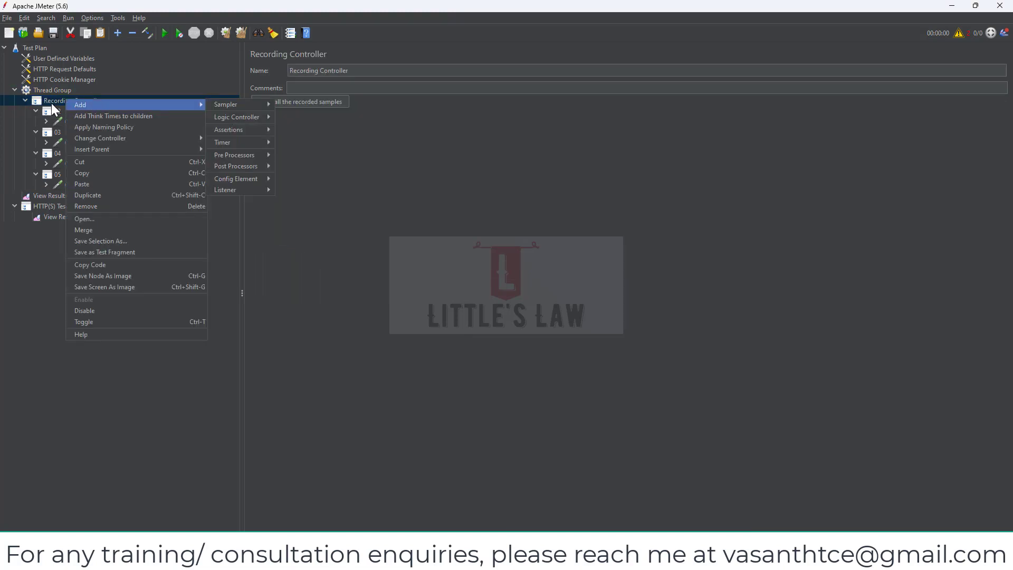
left_click(24, 251)
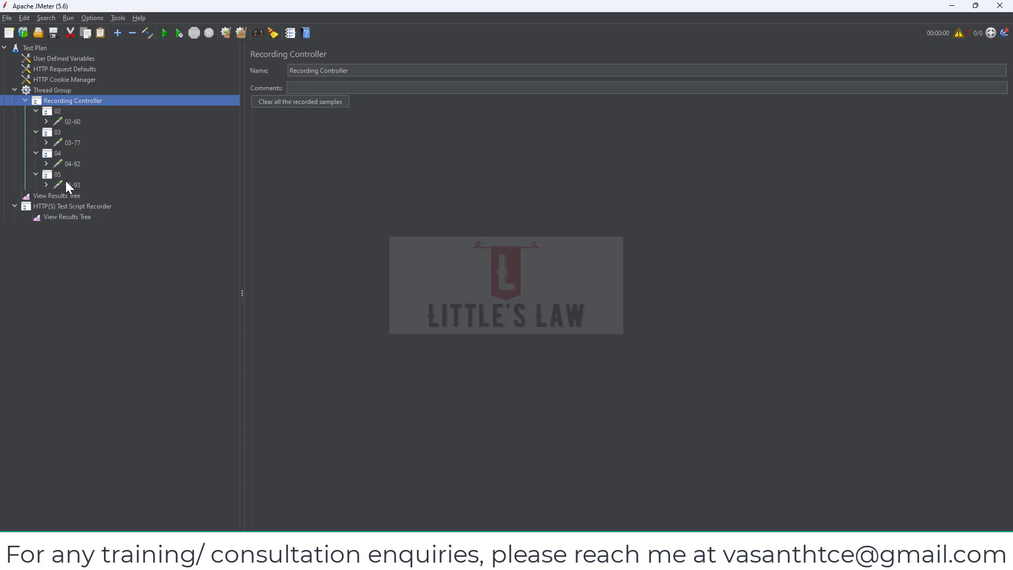
right_click(71, 101)
mouse_move(87, 106)
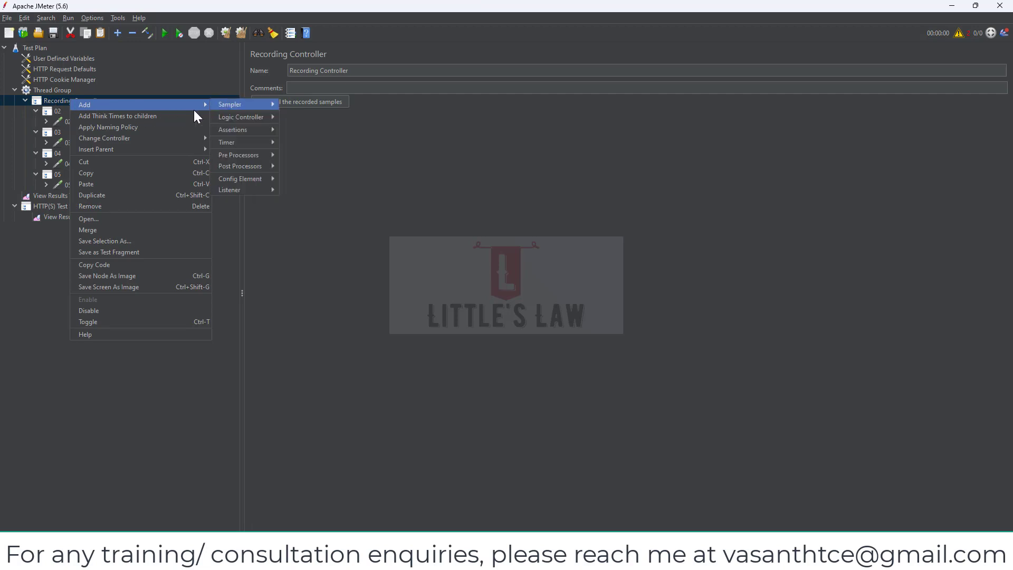
mouse_move(235, 143)
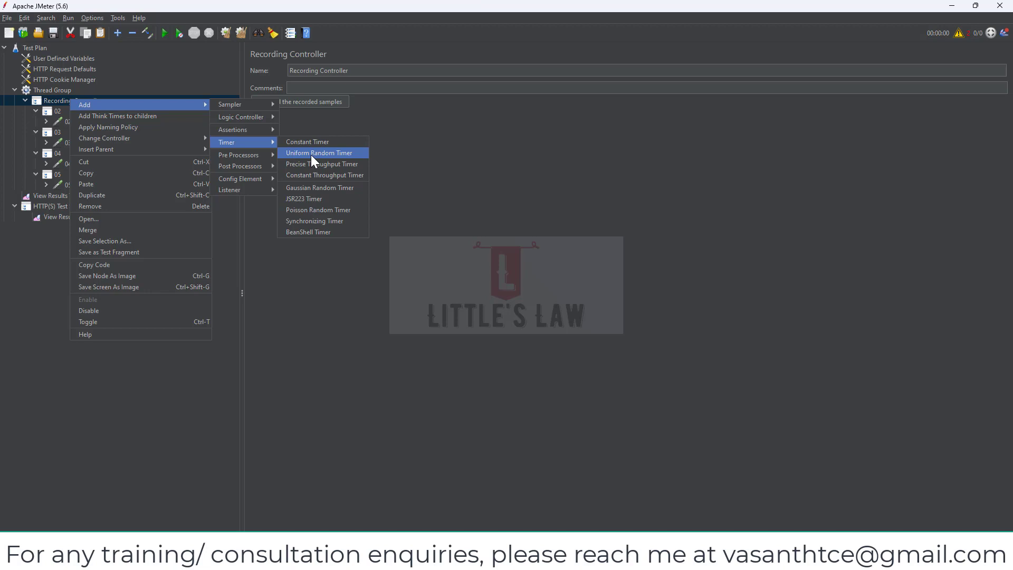
left_click(37, 258)
Add a Uniform Random Timer inside transaction controller 02, after checking its 02-60 request.
left_click(57, 112)
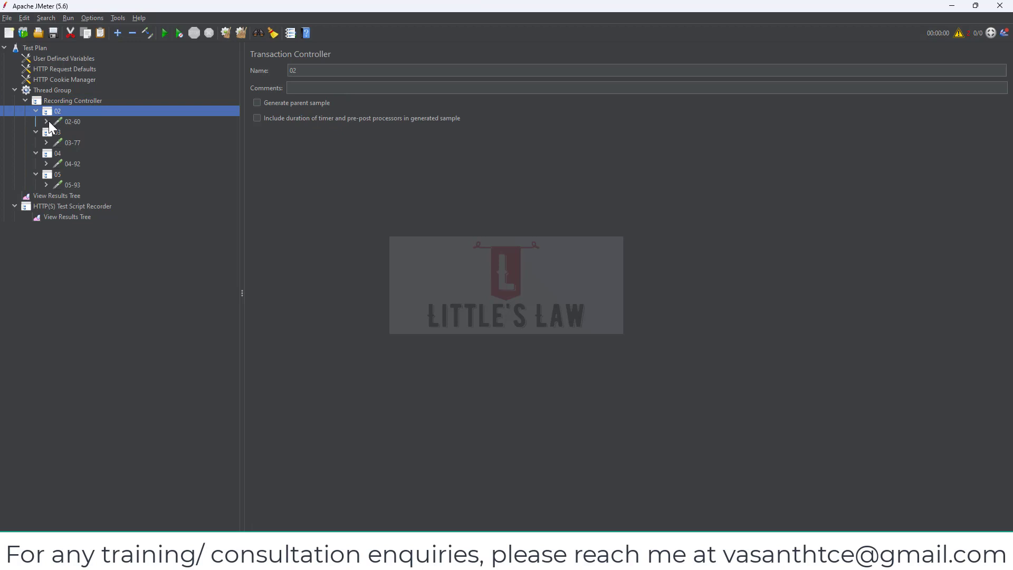
left_click(49, 121)
left_click(77, 122)
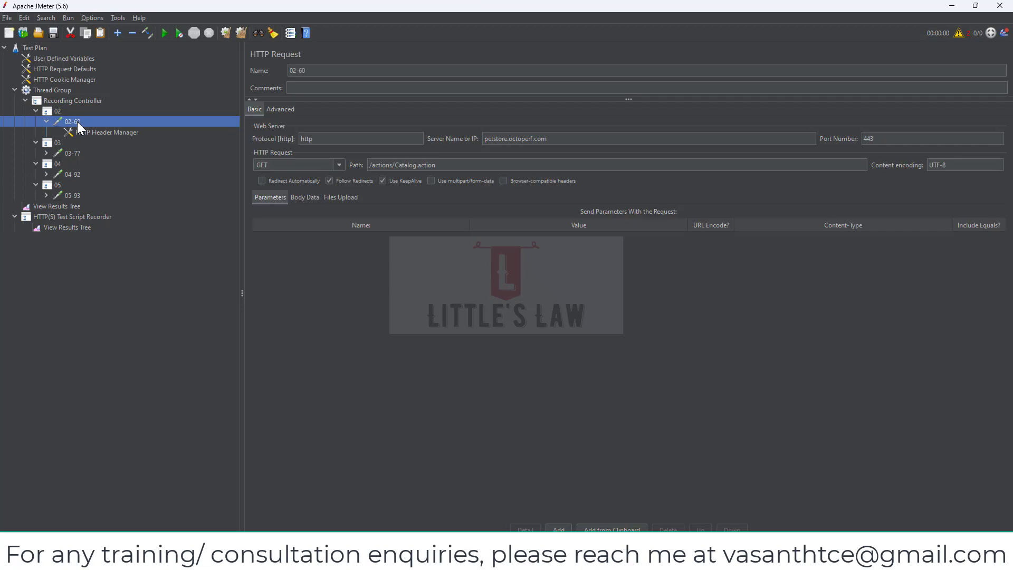
left_click(47, 122)
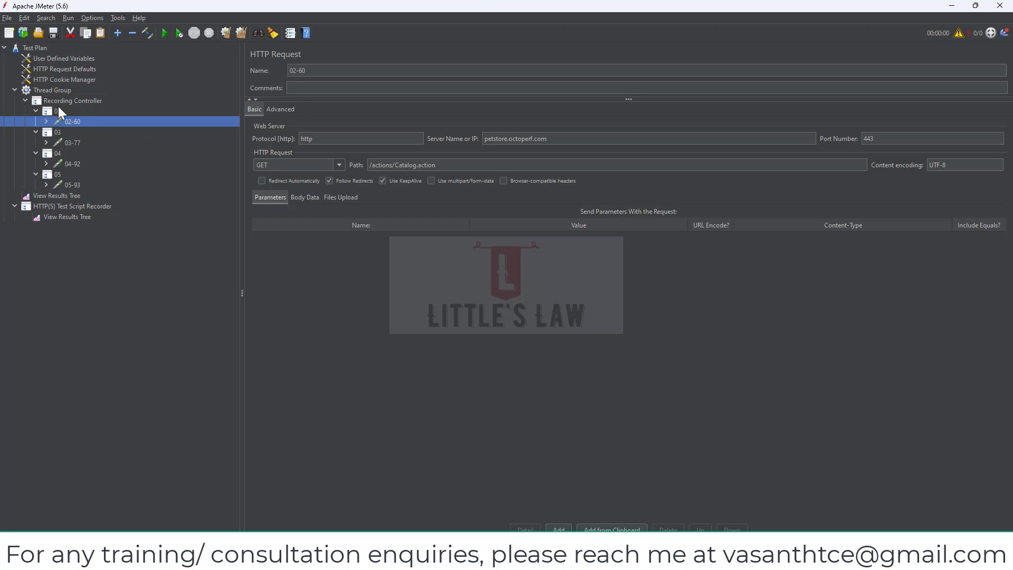
left_click(59, 109)
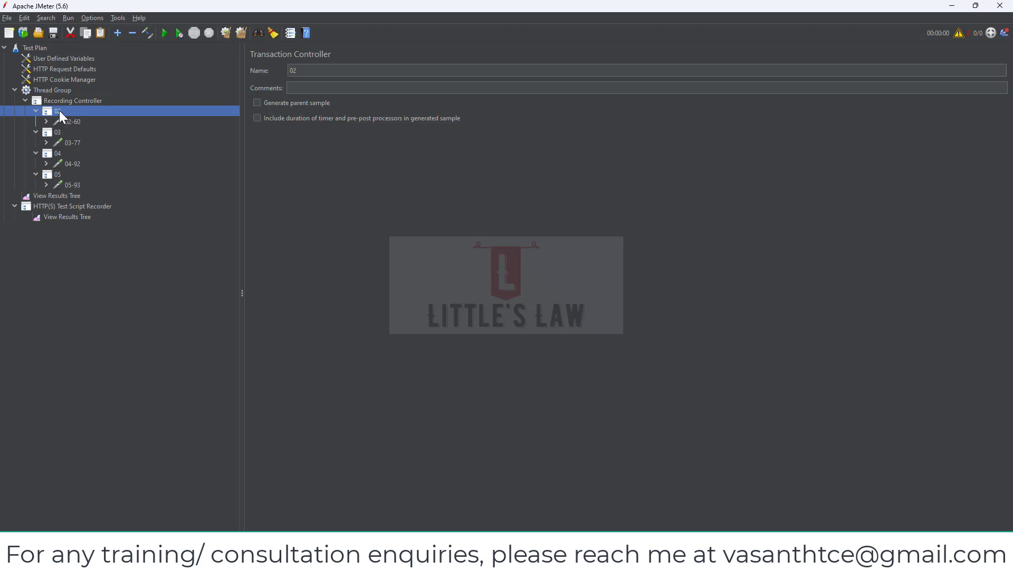
right_click(59, 109)
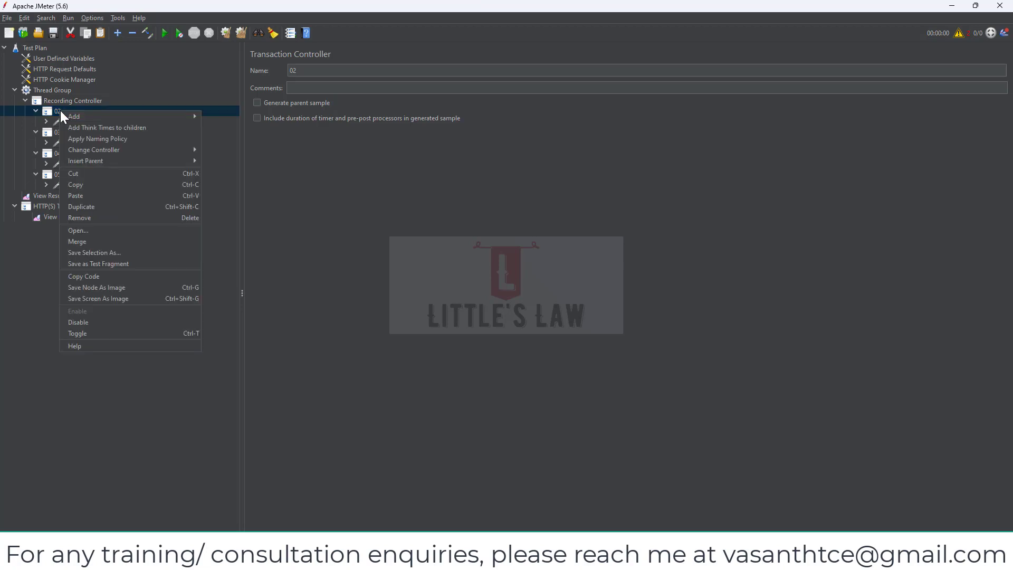
mouse_move(94, 118)
mouse_move(252, 117)
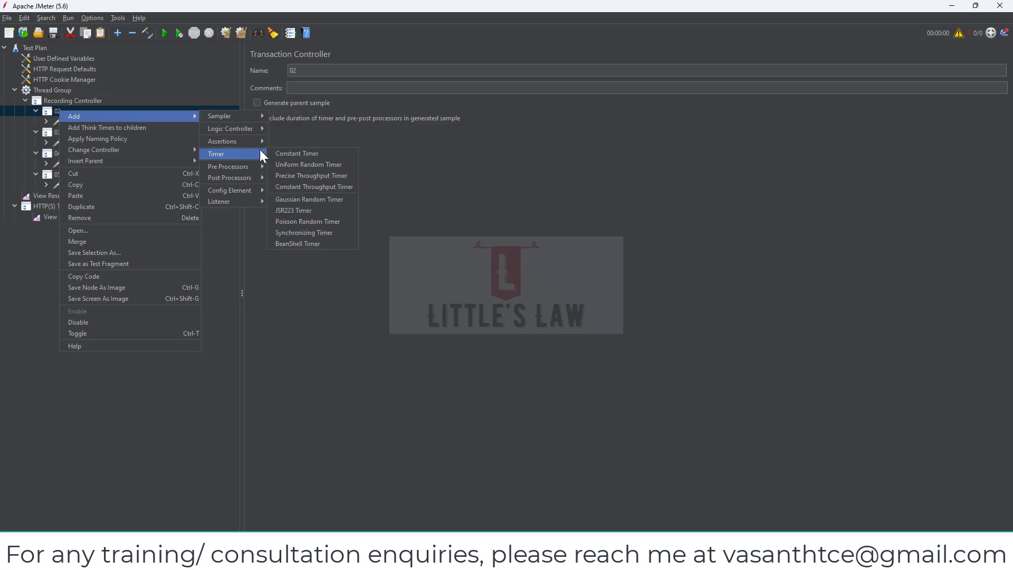
left_click(299, 166)
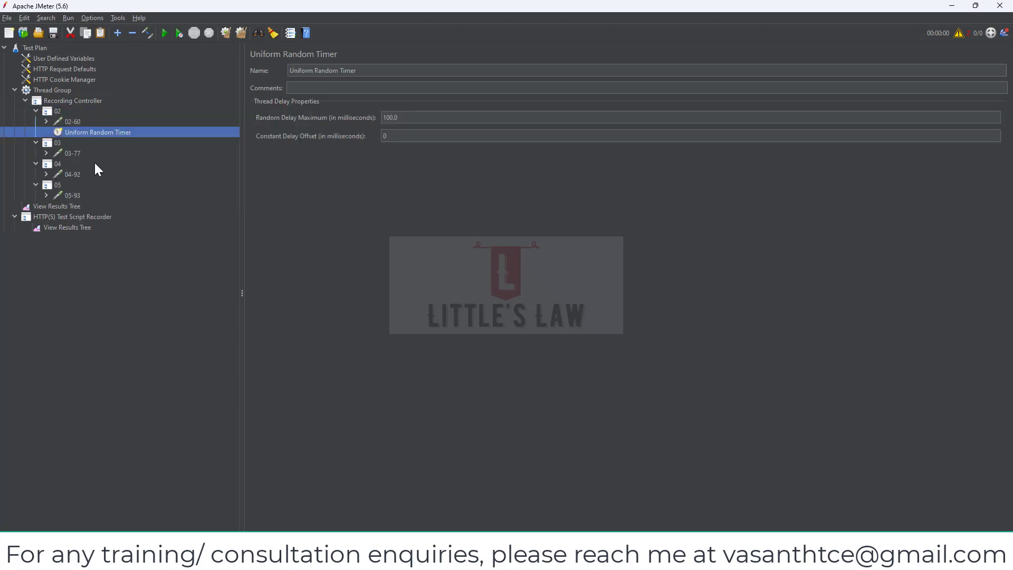
Rename transaction controller 02 to 01_Step01.
left_click(55, 111)
left_click(312, 70)
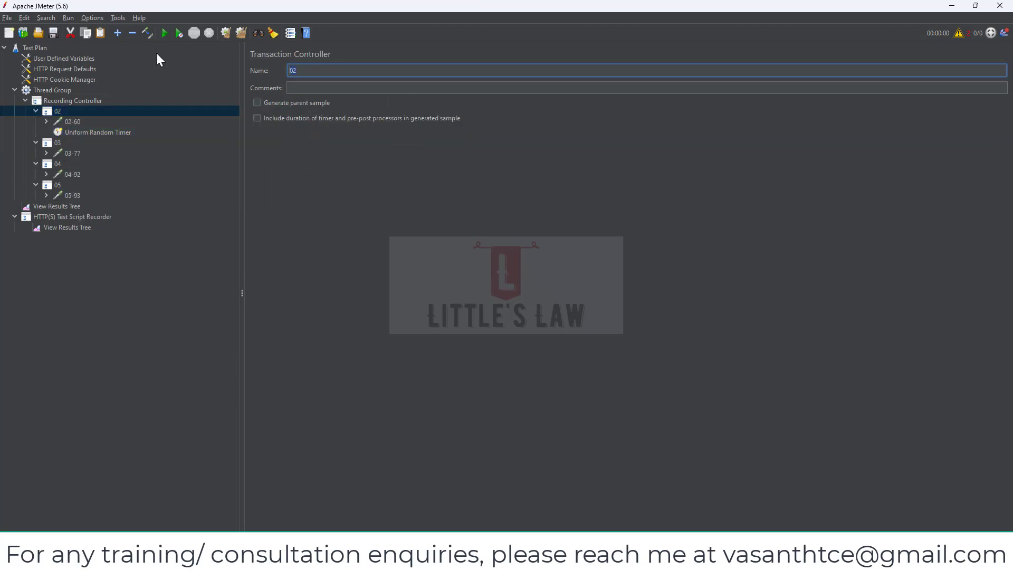
type("01_Step01")
Rename transaction controller 03 to 02_Step02.
left_click(55, 143)
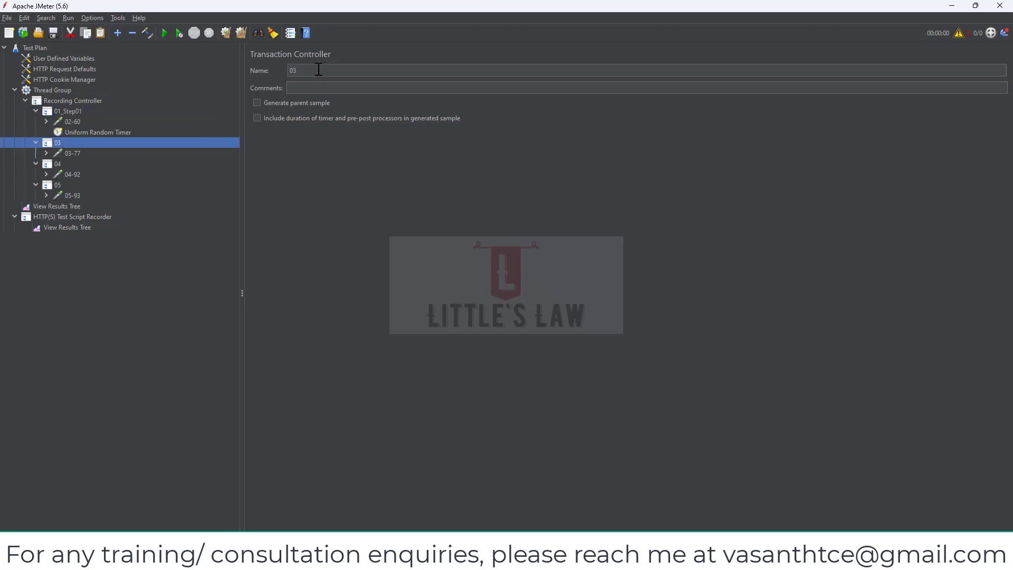
left_click_drag(318, 69, 210, 69)
type("01_Step01")
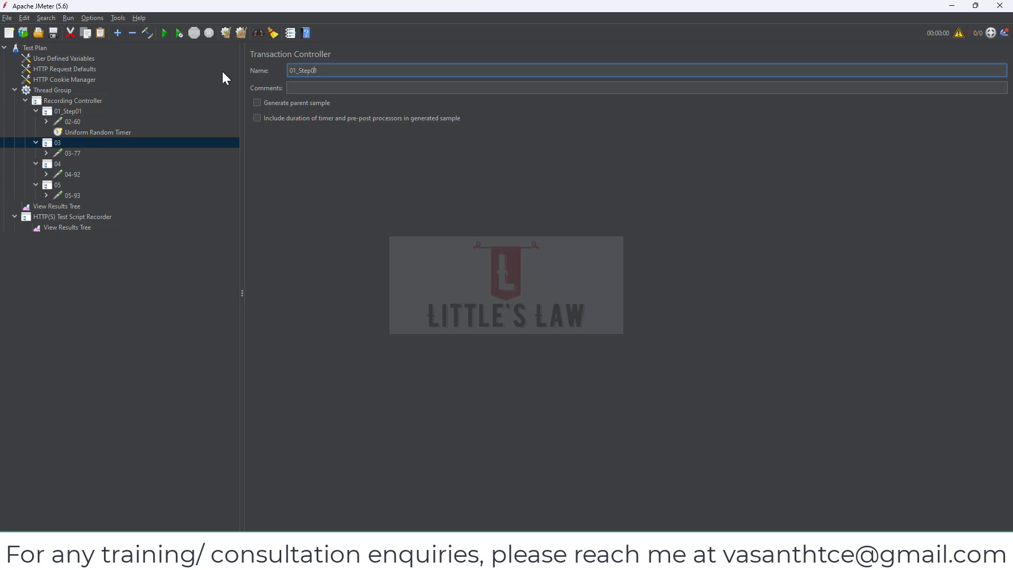
key("BackSpace")
type("2")
key("BackSpace")
type("2")
Rename transaction controller 04 to 03_Step03.
left_click(51, 164)
left_click_drag(323, 70, 215, 68)
type("01_Step01")
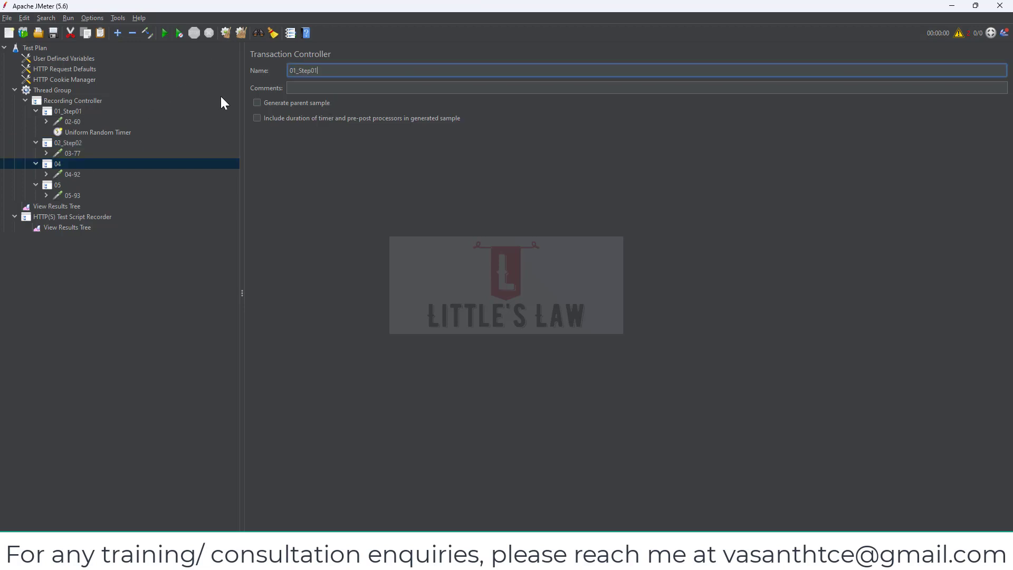
left_click(291, 71)
key("Delete")
type("3")
key("BackSpace")
type("3")
Rename transaction controller 05 to 04_Step04.
left_click(59, 187)
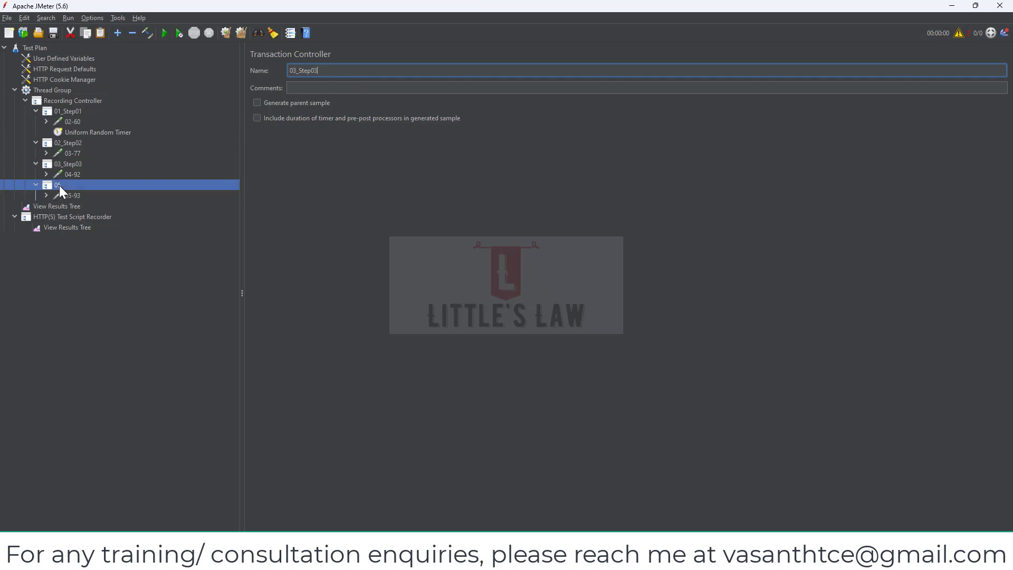
left_click(291, 71)
key("ctrl+a")
type("01_Step01")
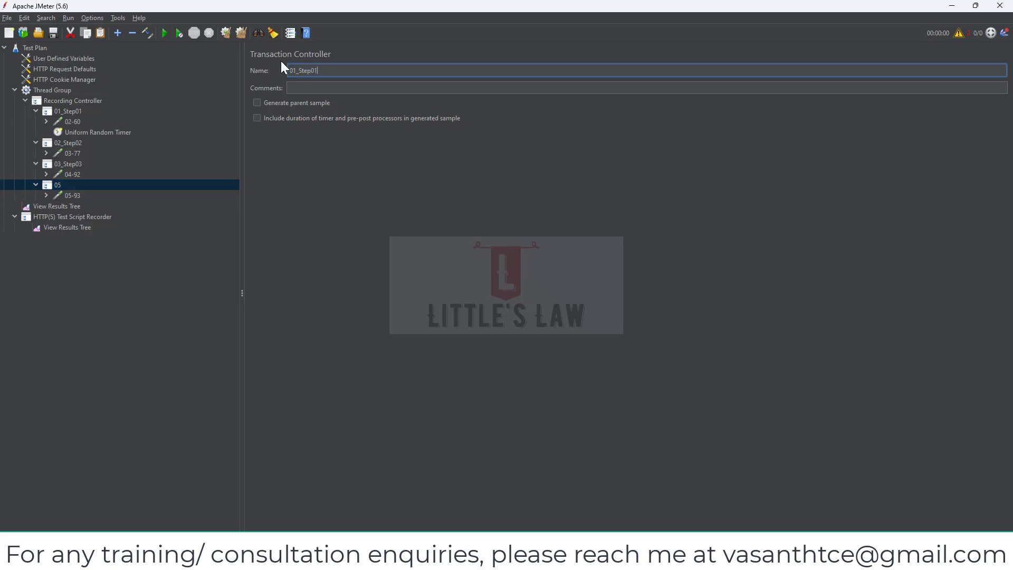
left_click(295, 71)
key("BackSpace")
type("4")
key("BackSpace")
type("4")
left_click(149, 315)
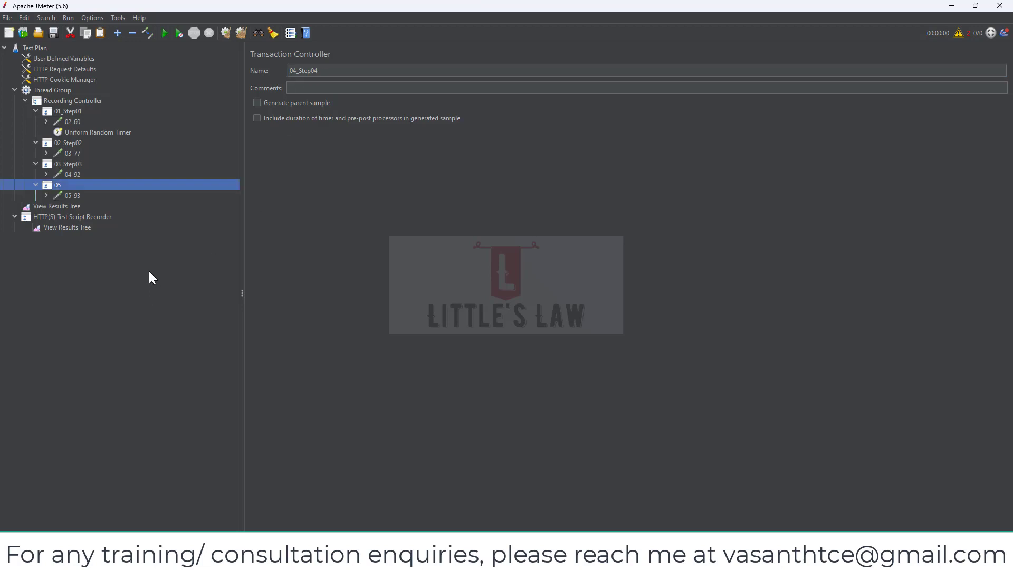
Add a View Results Tree listener to the Thread Group.
left_click(79, 132)
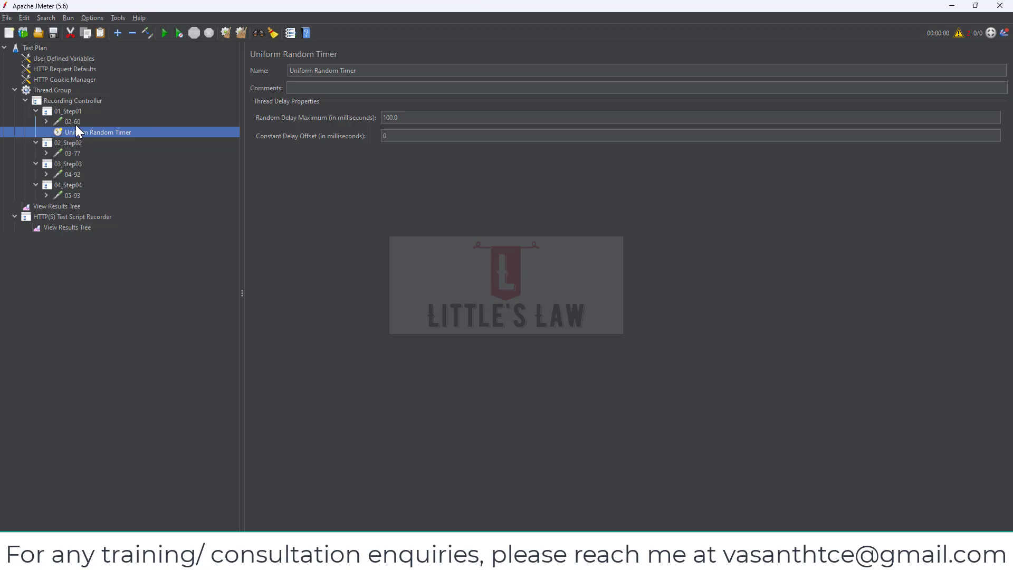
left_click(61, 88)
right_click(61, 88)
mouse_move(107, 95)
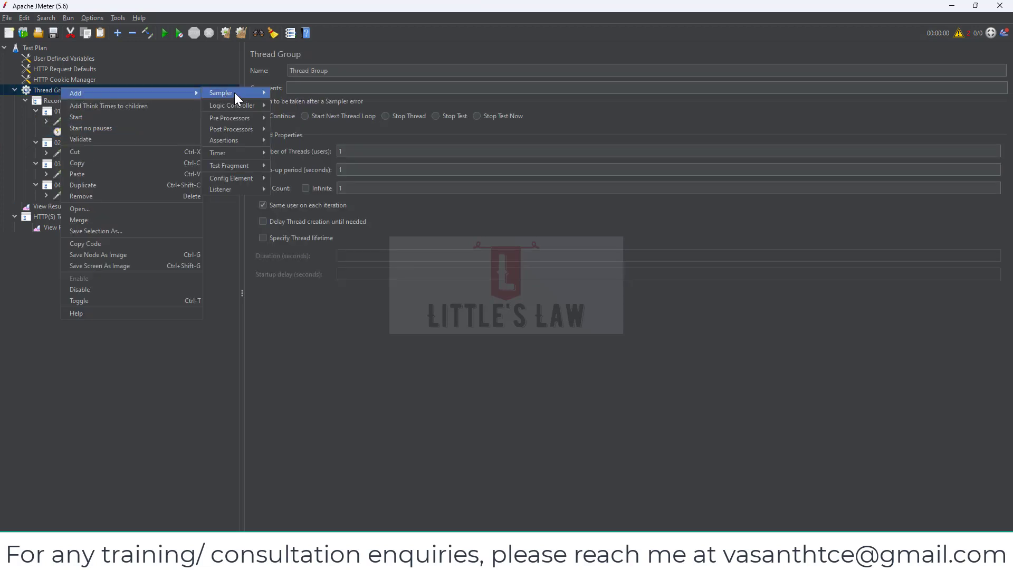
mouse_move(243, 190)
left_click(296, 189)
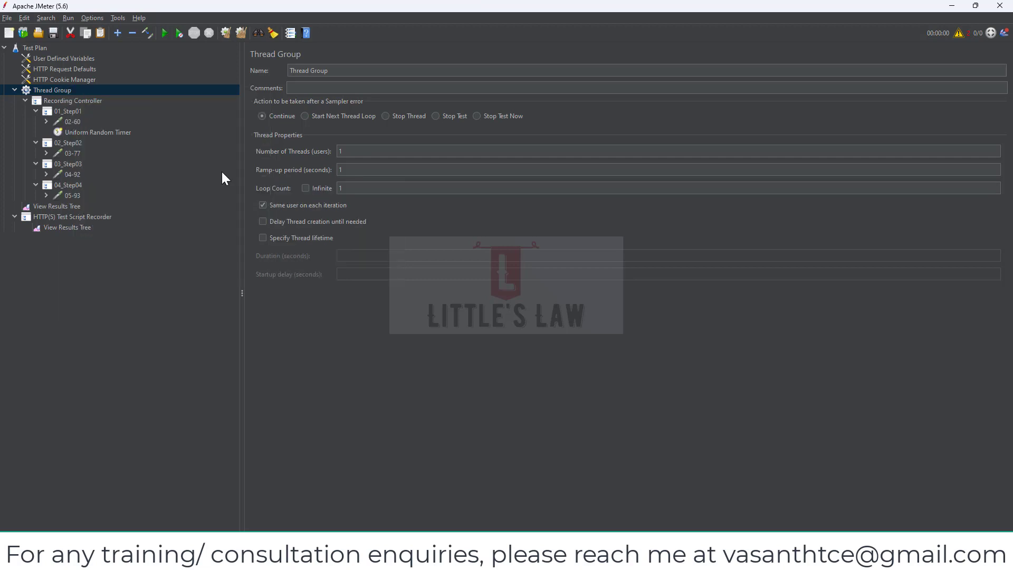
Add a Summary Report listener to the Thread Group.
right_click(63, 90)
mouse_move(123, 96)
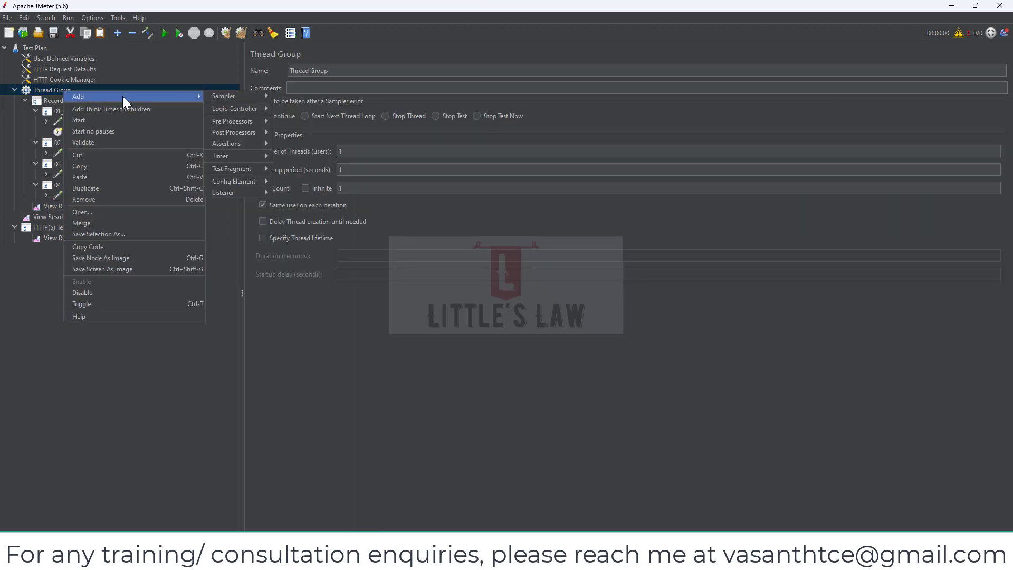
mouse_move(230, 193)
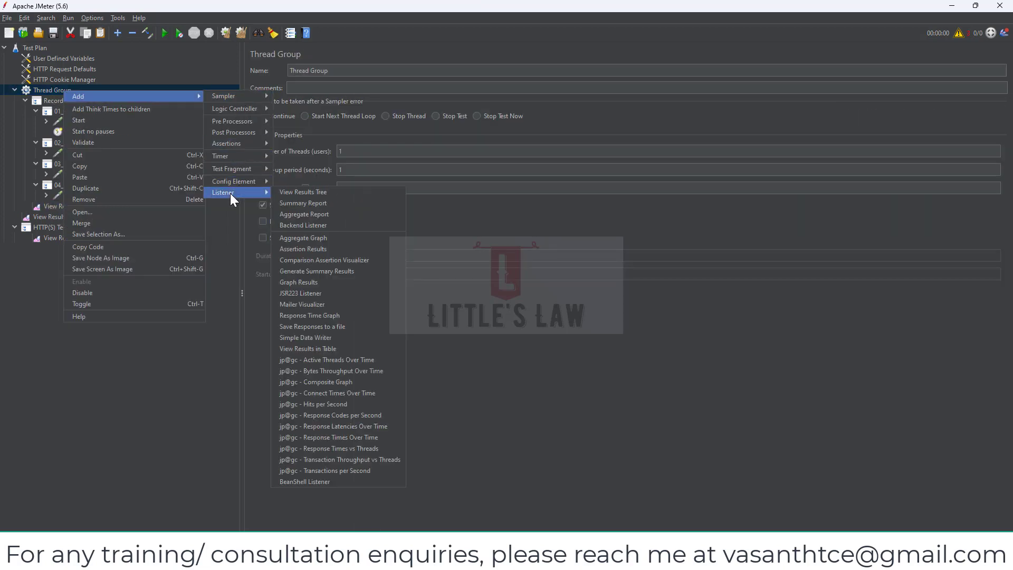
left_click(299, 204)
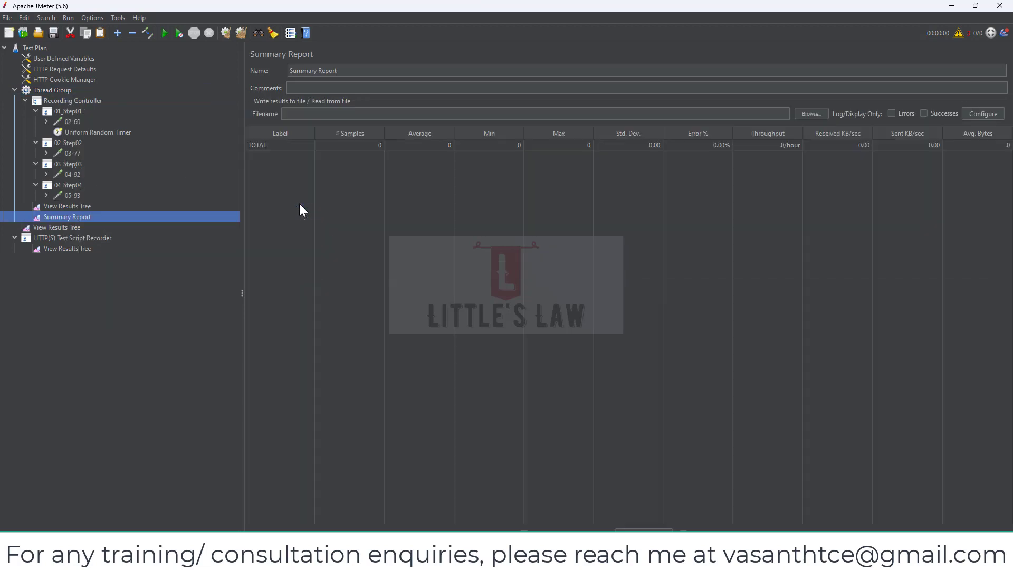
Add an Aggregate Graph listener to the Thread Group.
left_click(58, 89)
right_click(58, 89)
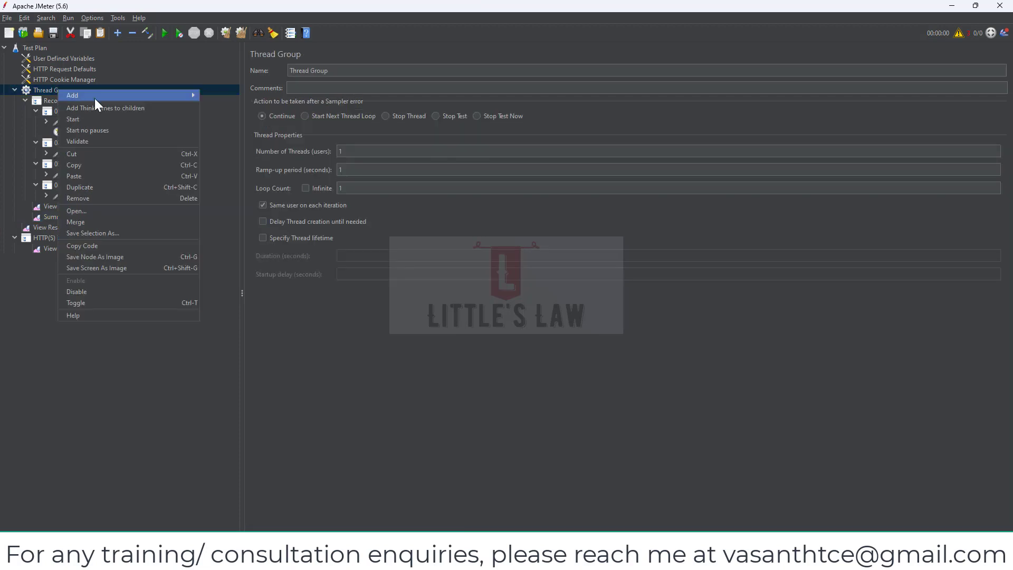
mouse_move(93, 97)
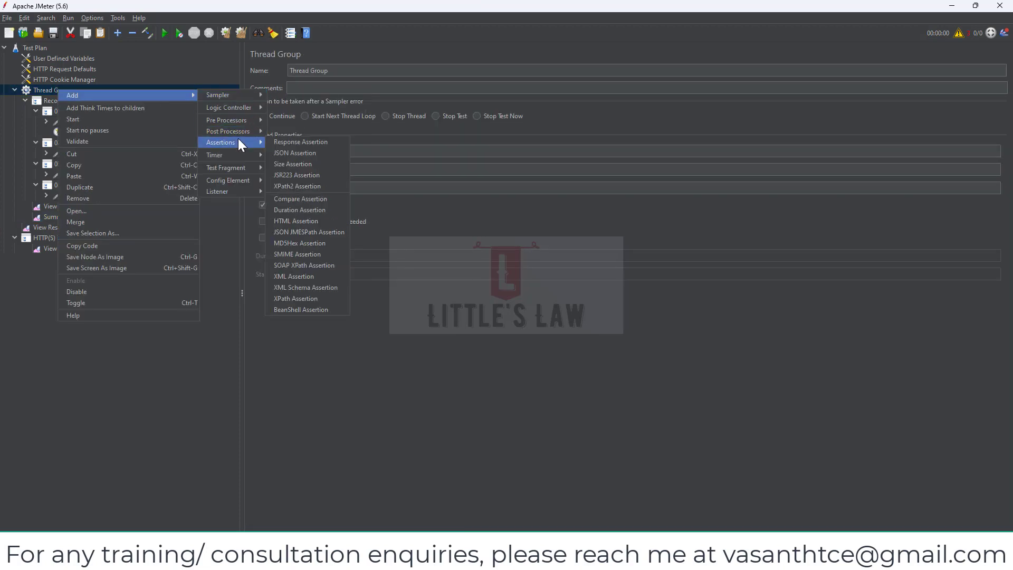
mouse_move(234, 191)
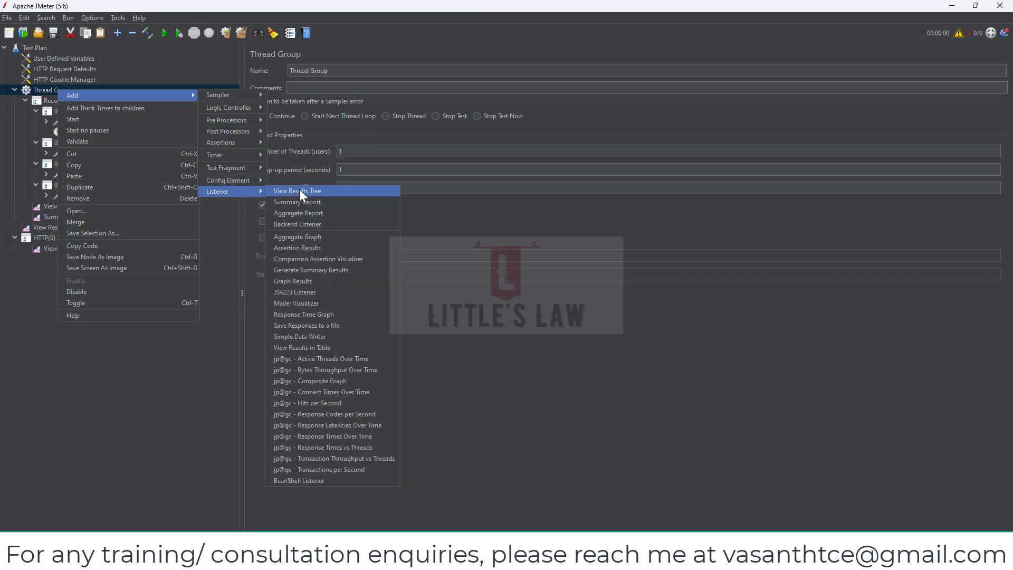
left_click(314, 237)
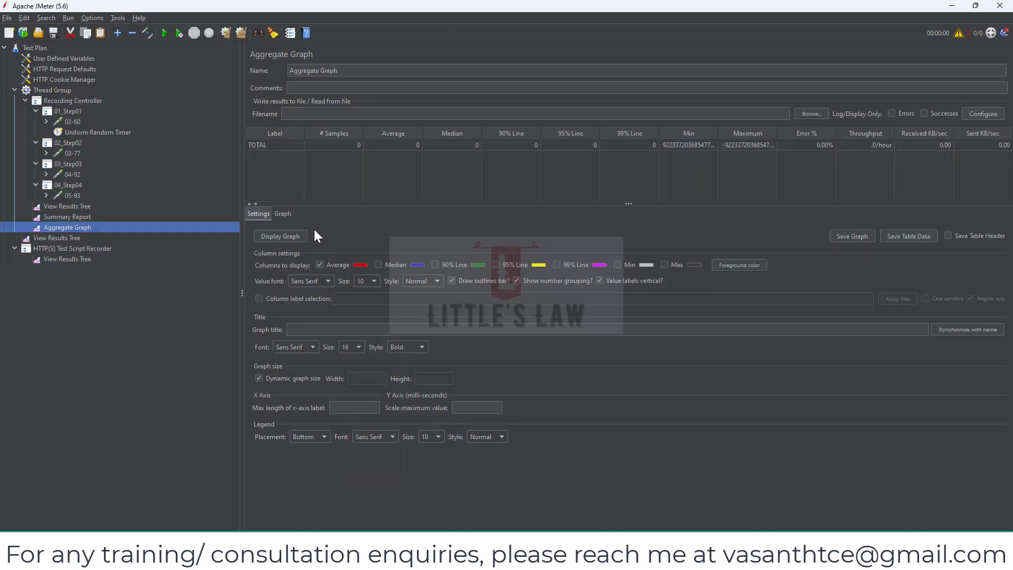
Review the Uniform Random Timer's delay settings, the 01_Step01 and 02_Step02 controllers, and the elements that can be added to 02_Step02.
left_click(71, 134)
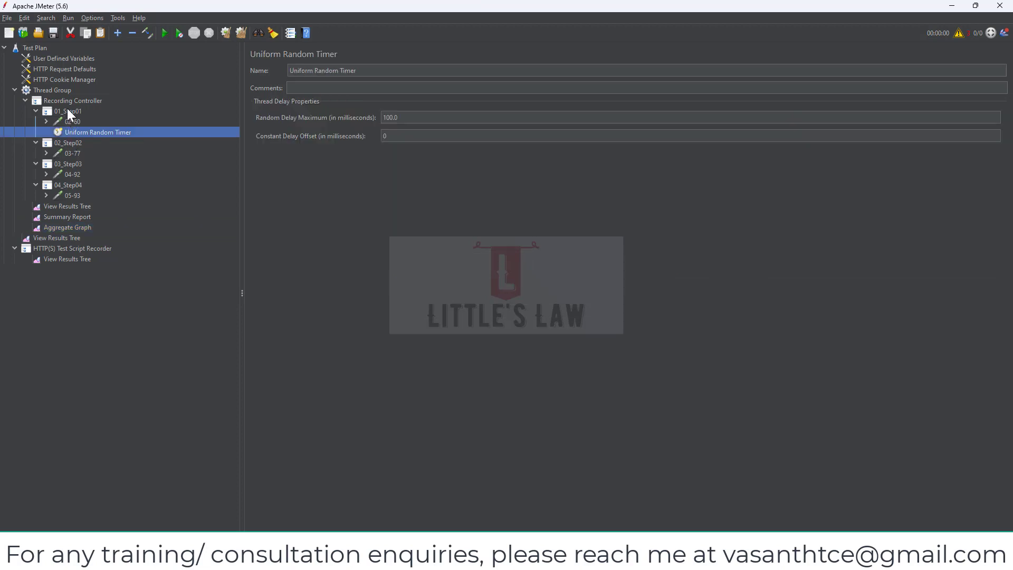
left_click(67, 110)
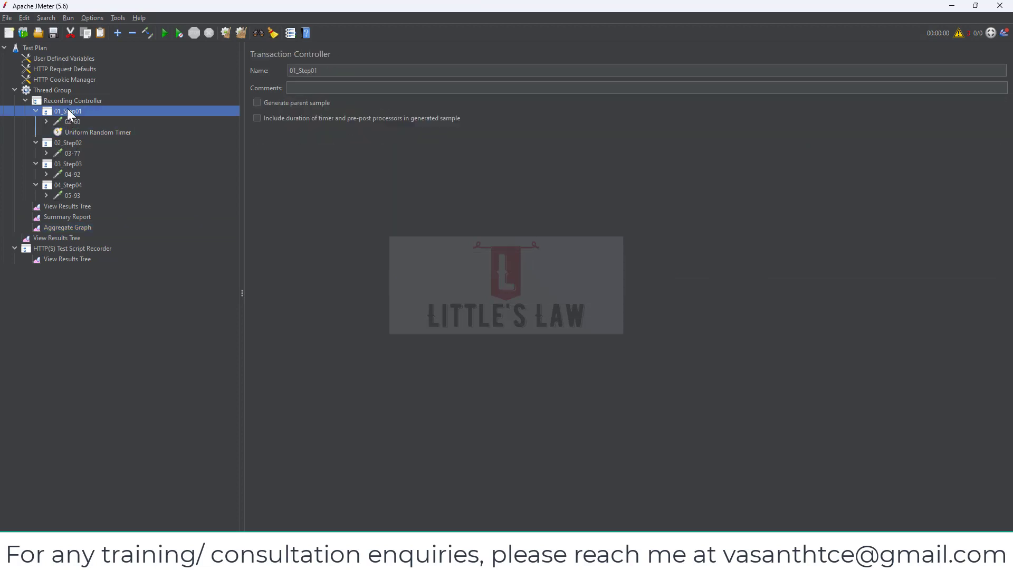
left_click(61, 144)
right_click(65, 139)
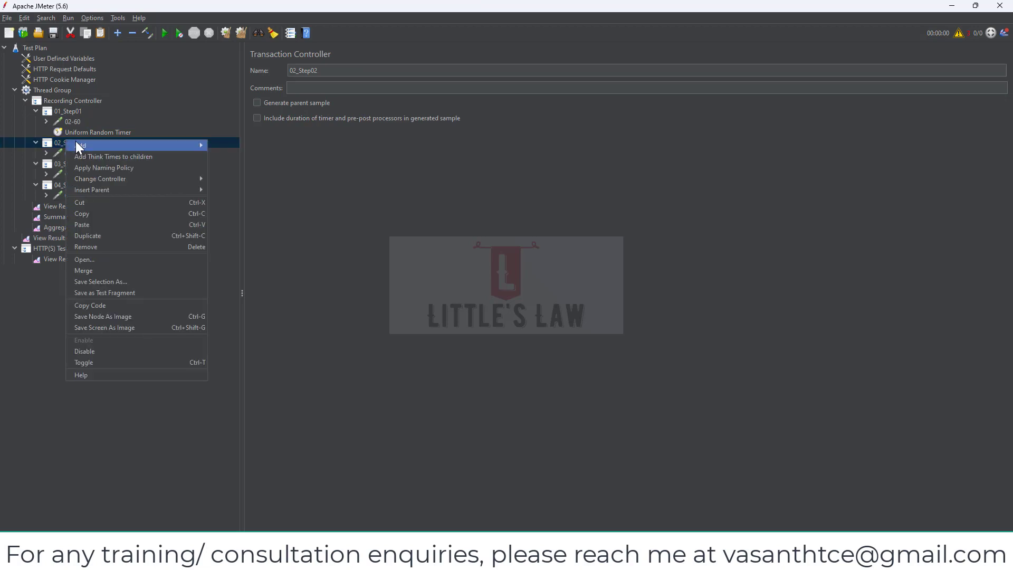
mouse_move(79, 145)
mouse_move(262, 146)
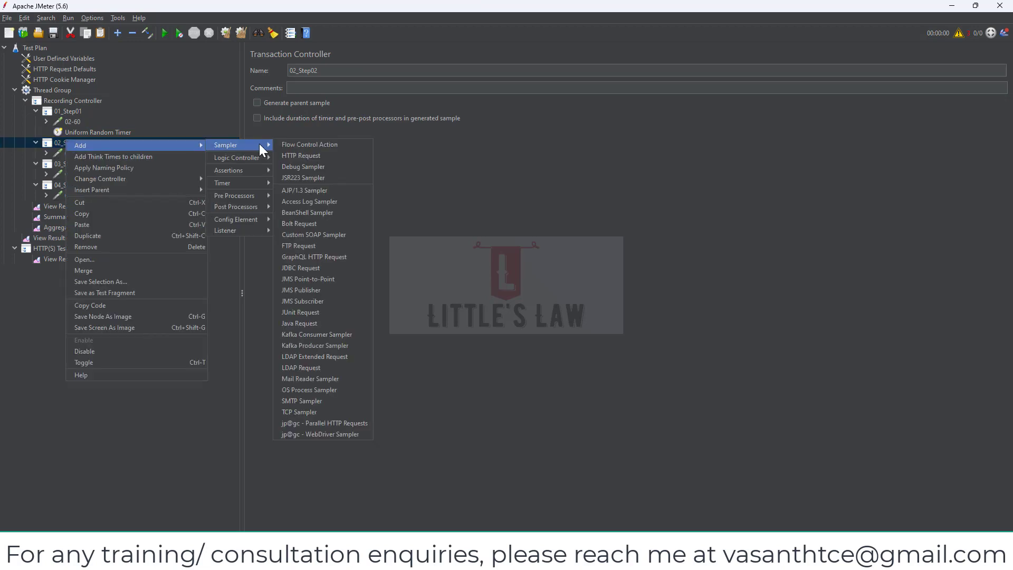
left_click(37, 330)
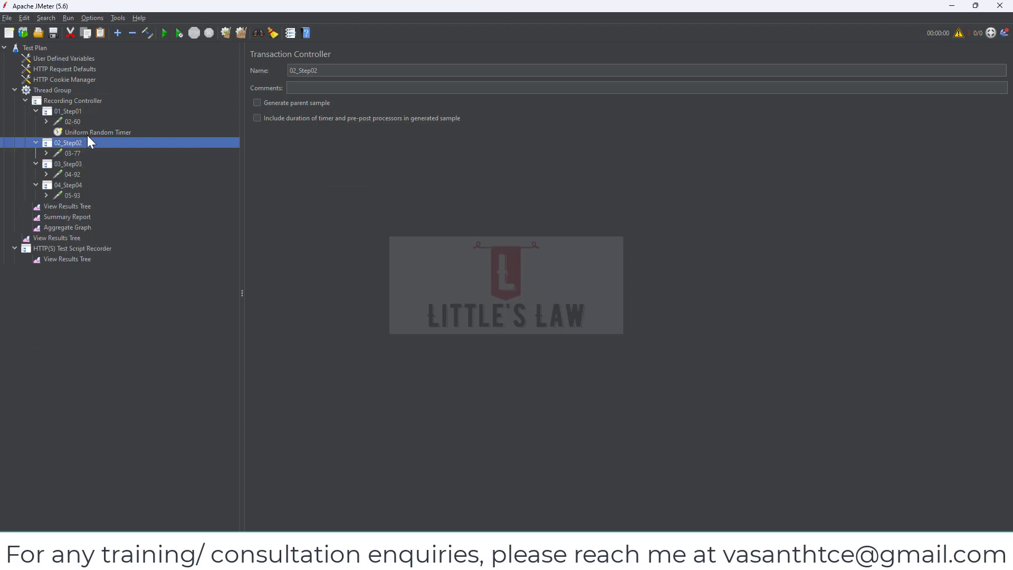
left_click(65, 113)
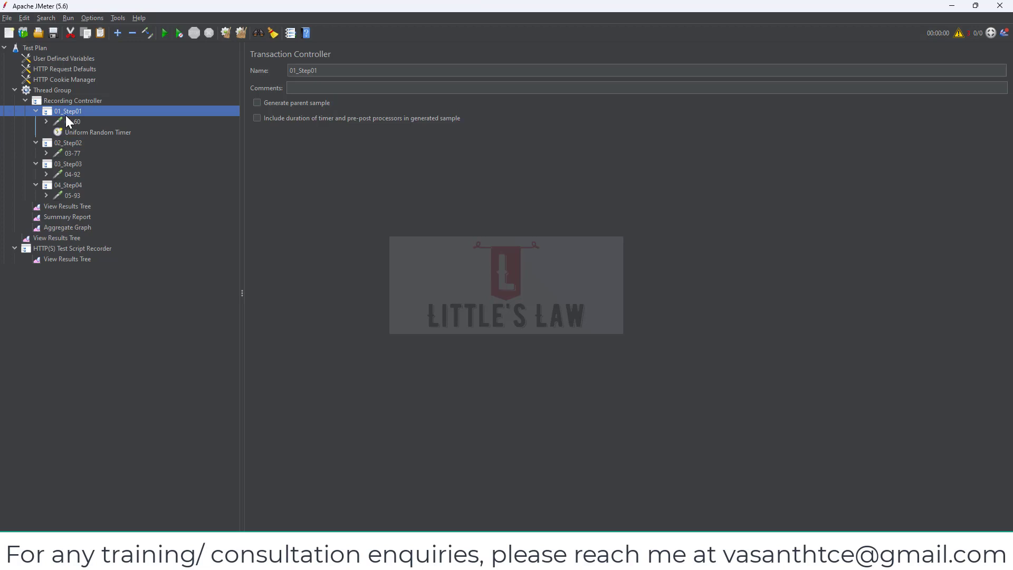
Set the Uniform Random Timer's Random Delay Maximum to 10000 milliseconds.
left_click(92, 133)
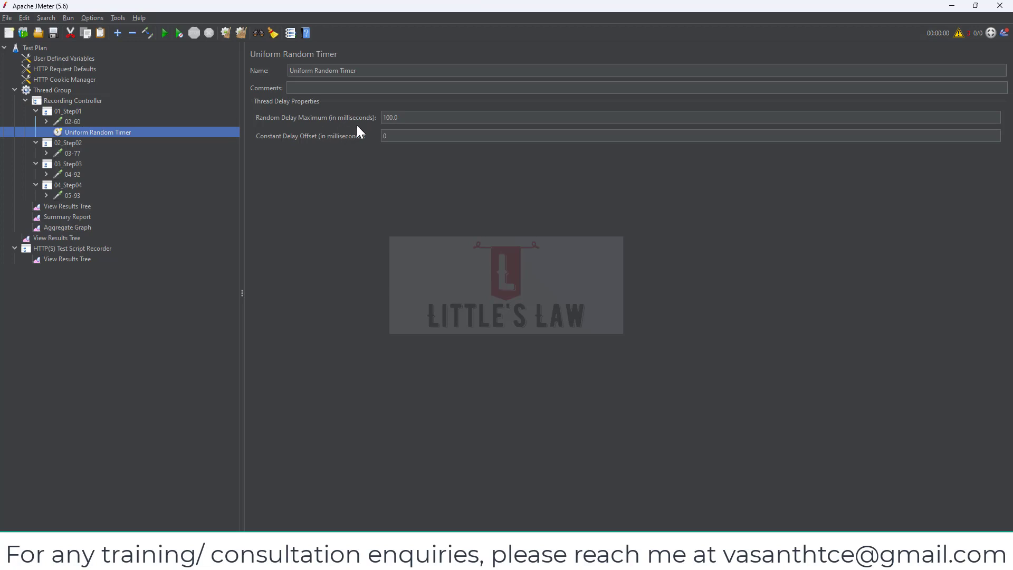
left_click(383, 118)
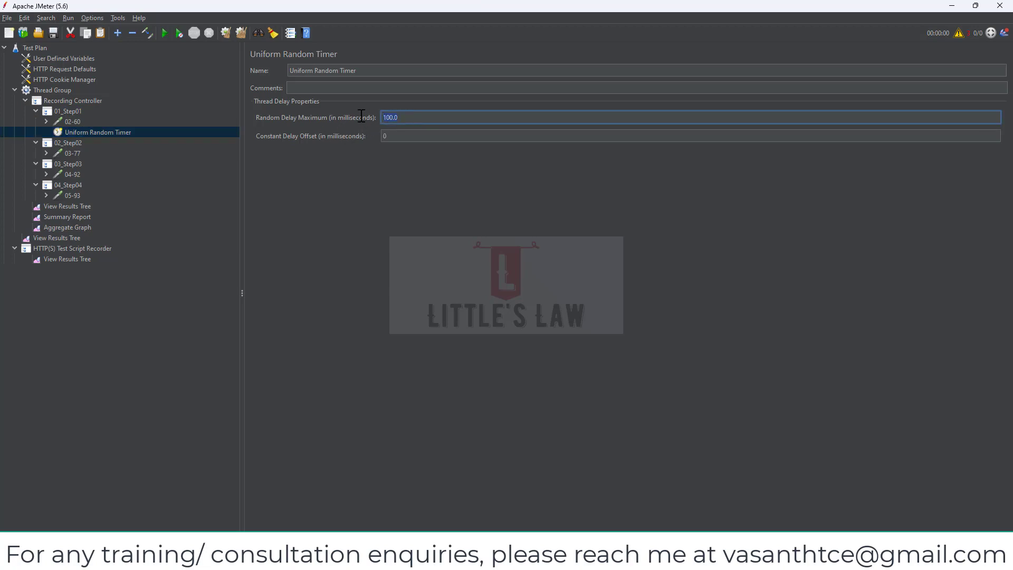
left_click(400, 134)
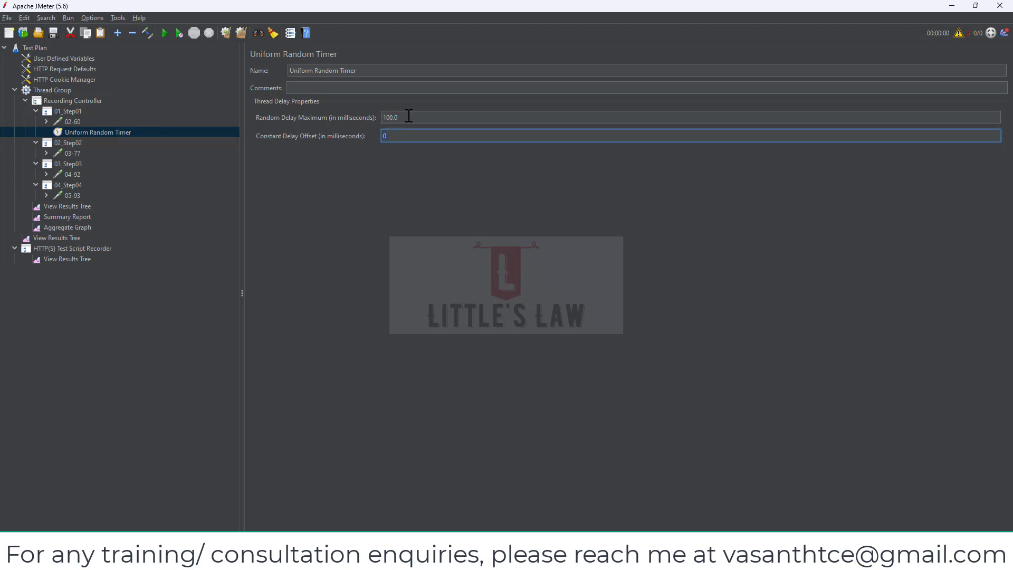
left_click(384, 117)
left_click_drag(395, 137, 363, 117)
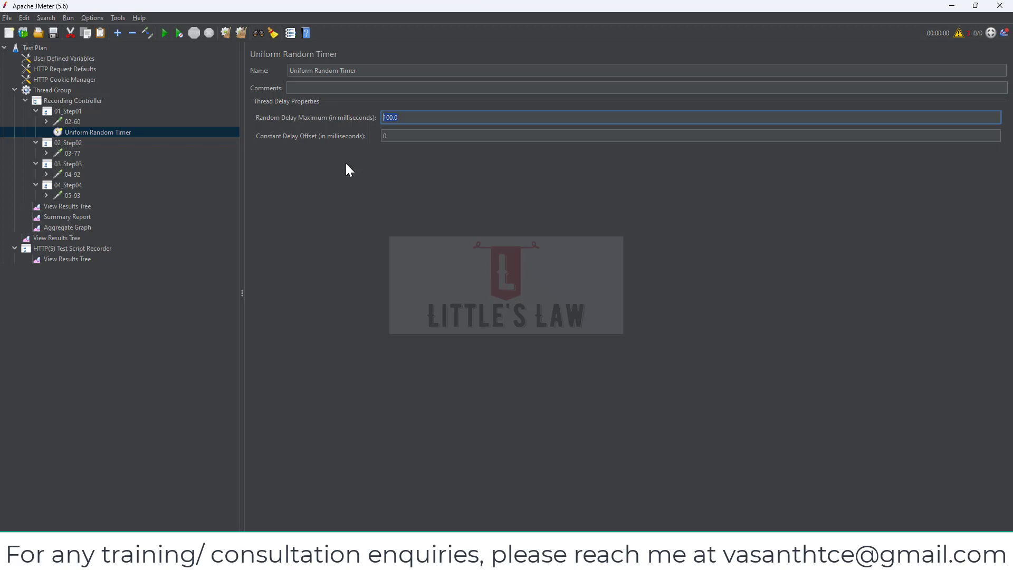
left_click(152, 297)
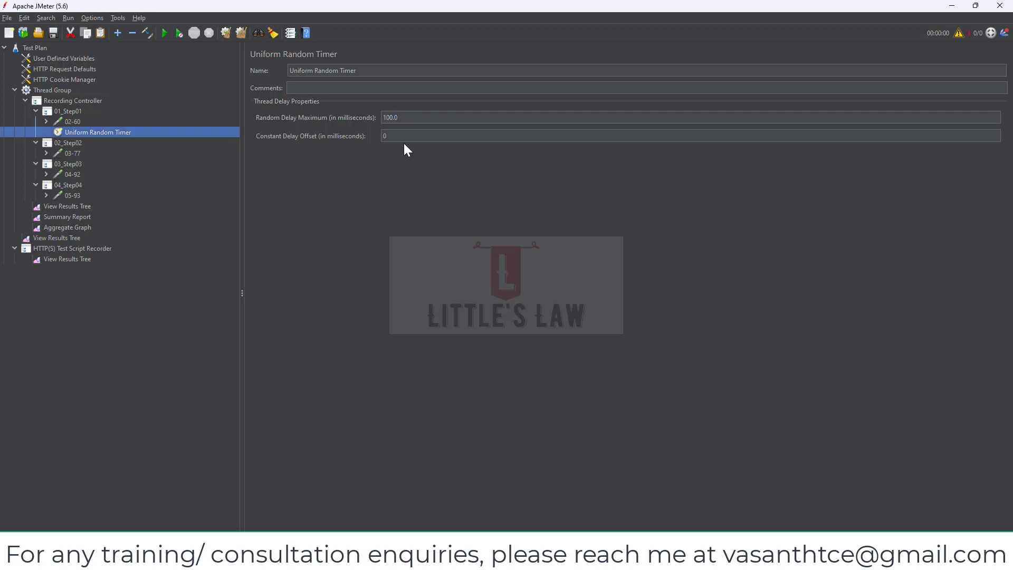
left_click(388, 117)
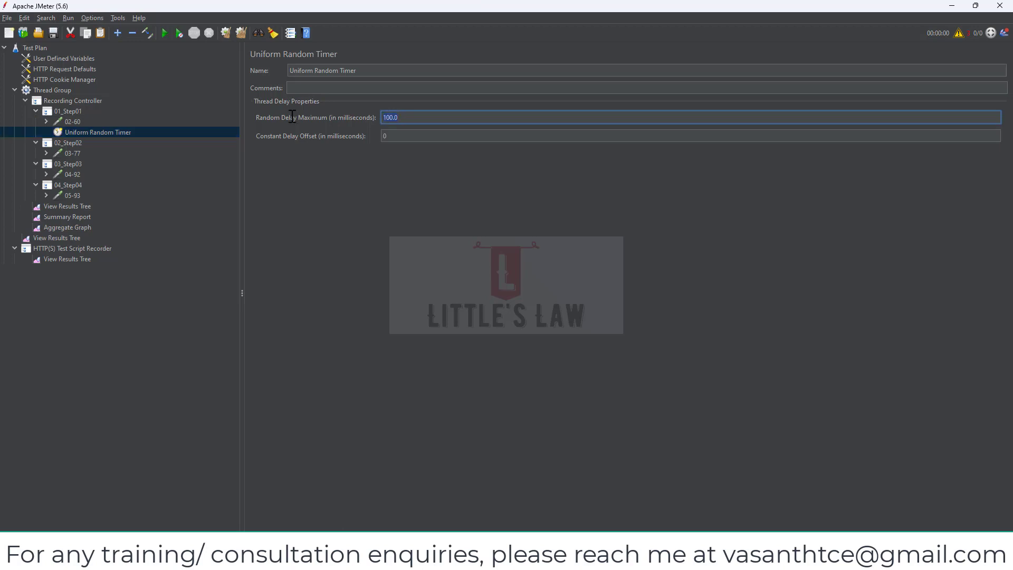
type("10")
Move the Uniform Random Timer out of 01_Step01 to sit between 01_Step01 and 02_Step02, and collapse 01_Step01.
left_click_drag(78, 133, 75, 136)
left_click(38, 109)
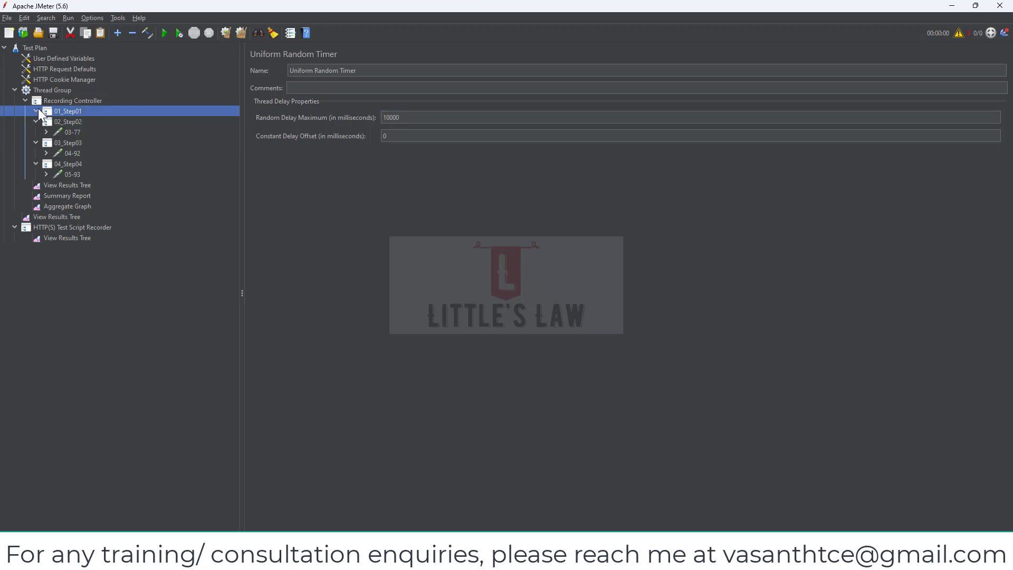
left_click(78, 131)
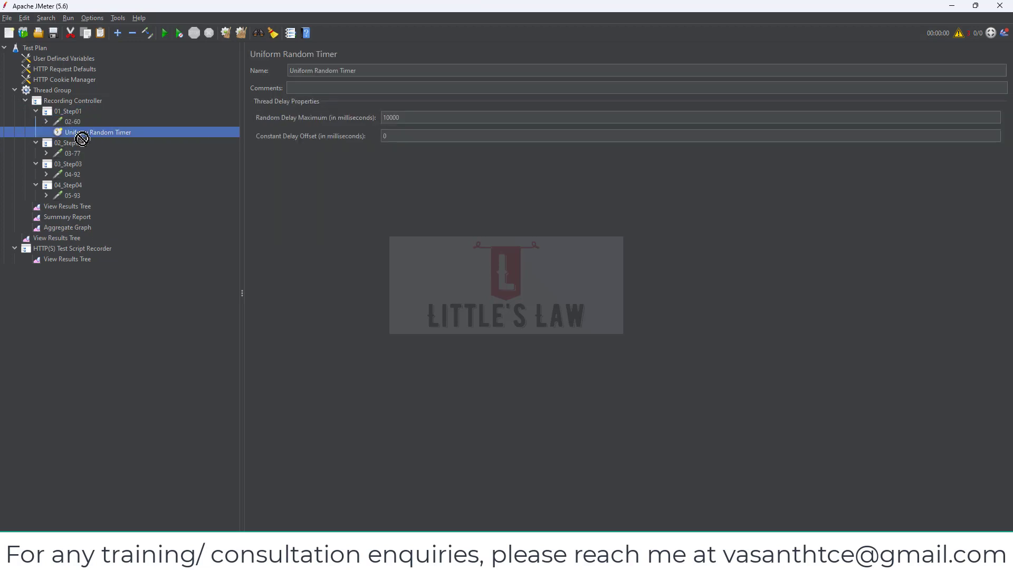
left_click_drag(78, 132, 60, 143)
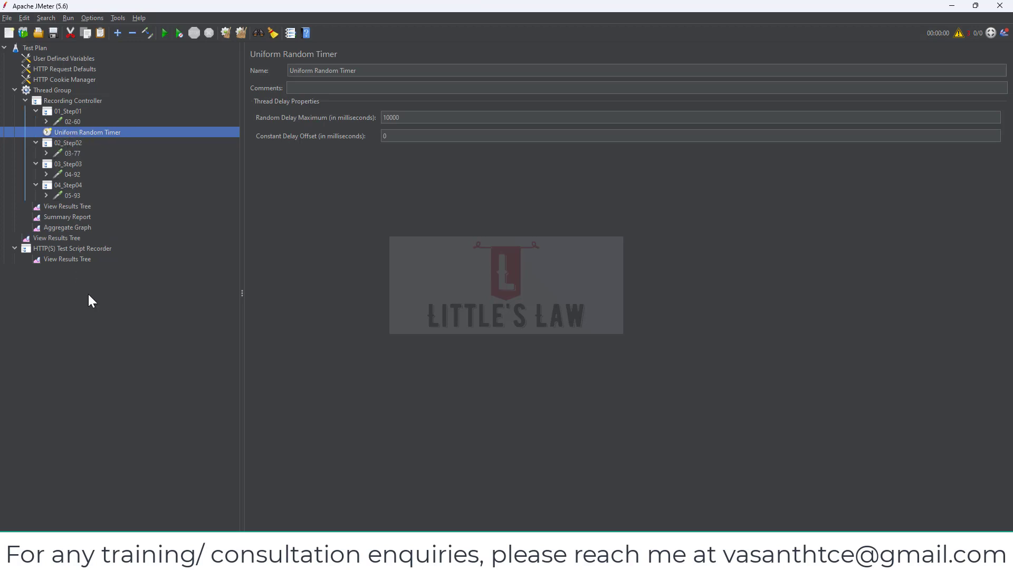
left_click(37, 112)
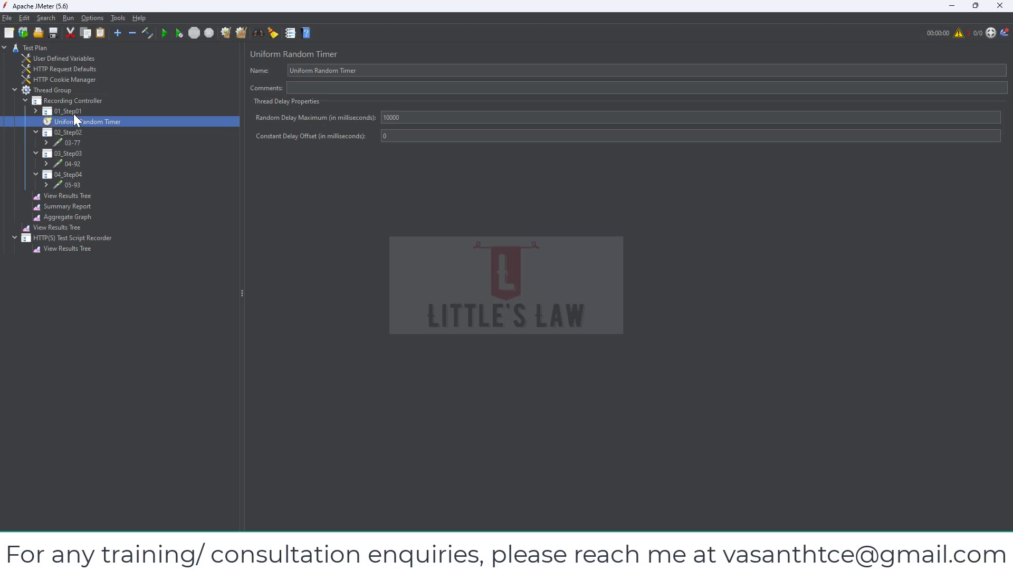
left_click(74, 112)
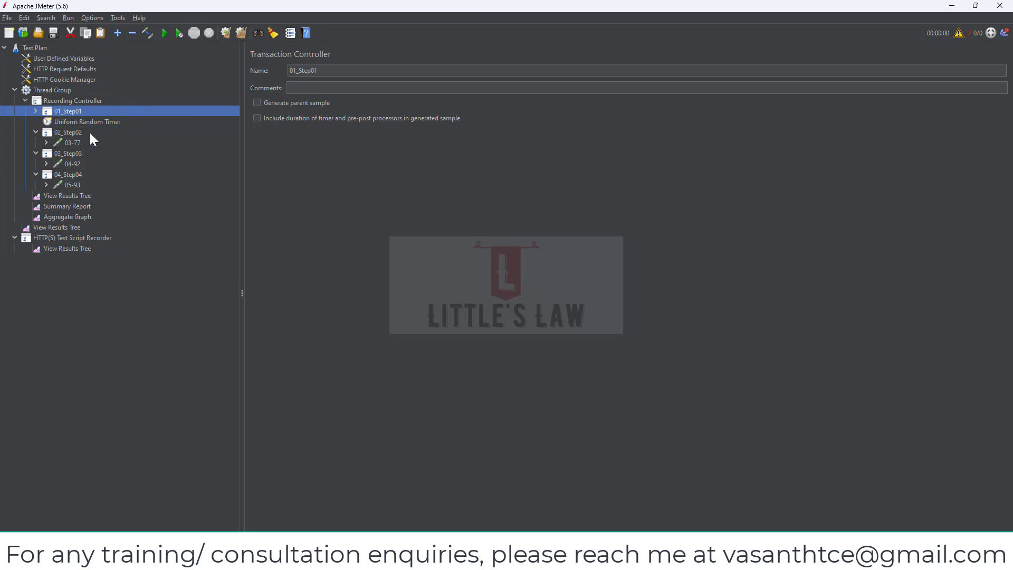
Start the test without saving the test plan, overwriting the existing recording.xml file.
left_click(63, 94)
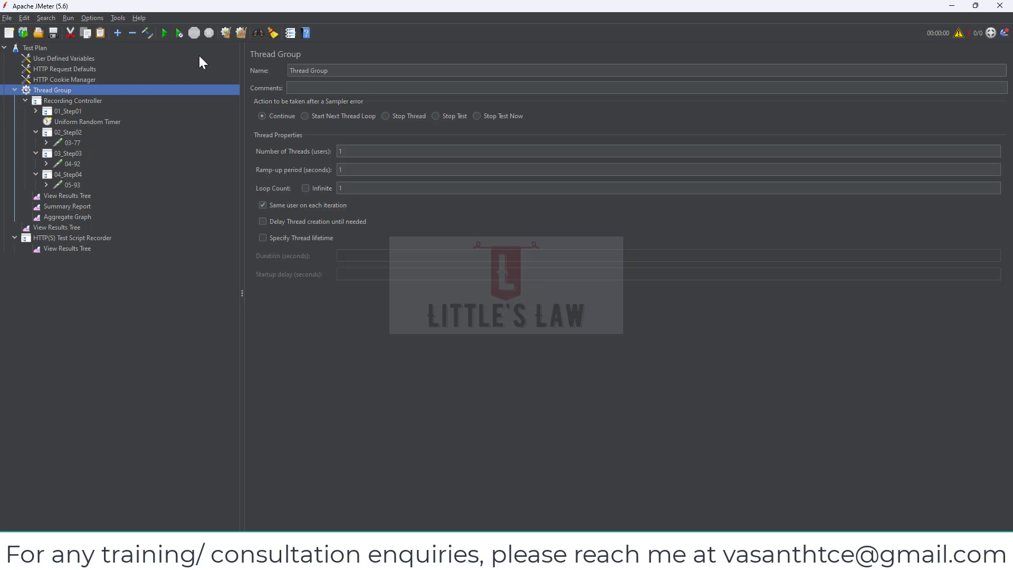
left_click(165, 35)
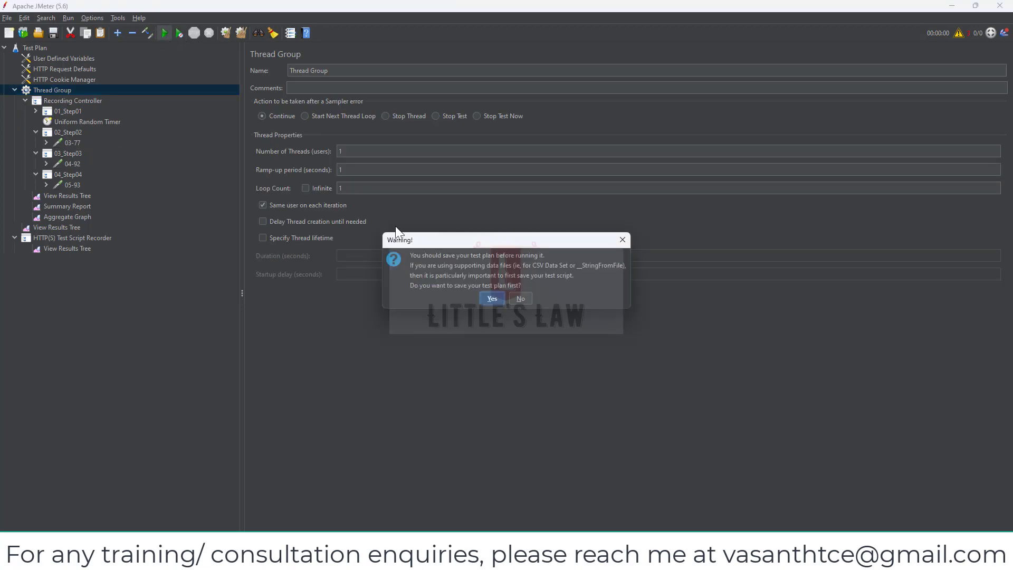
left_click(499, 299)
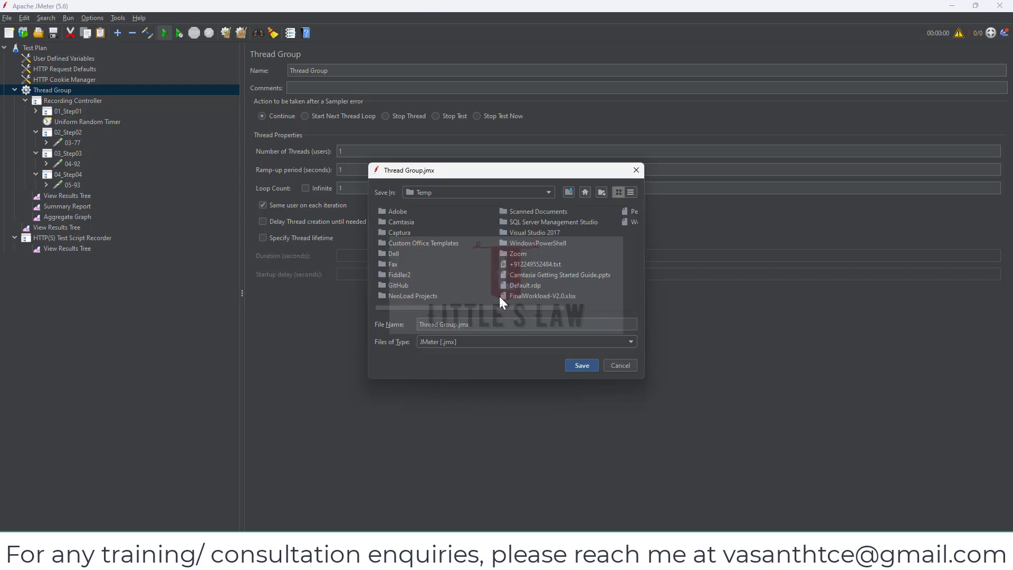
left_click(566, 193)
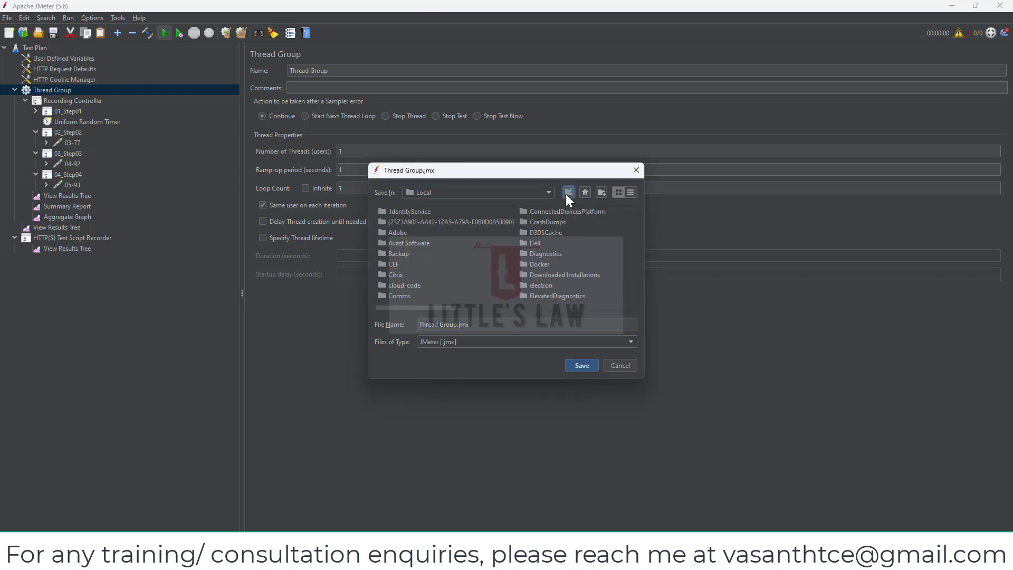
left_click(566, 193)
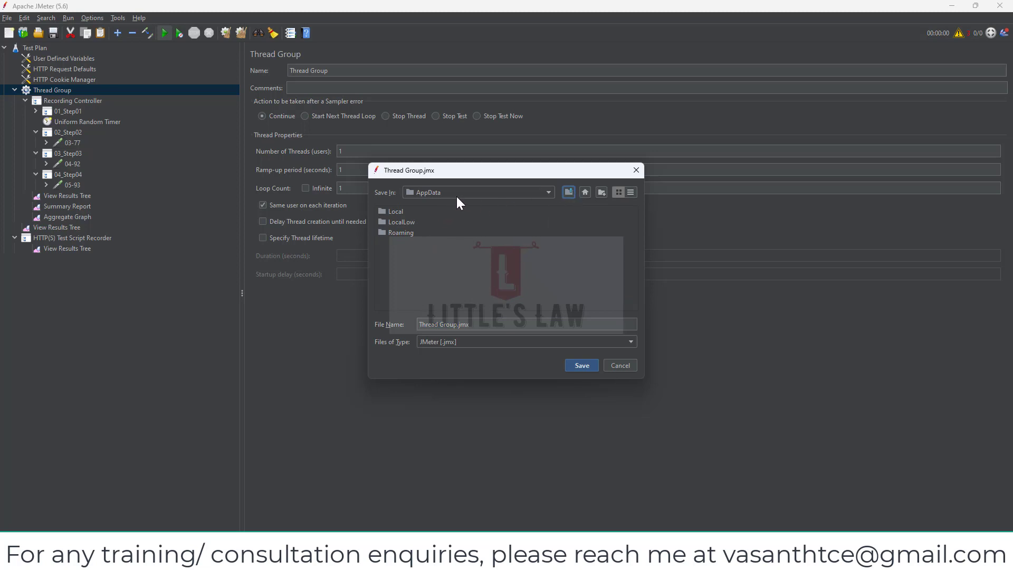
left_click(617, 368)
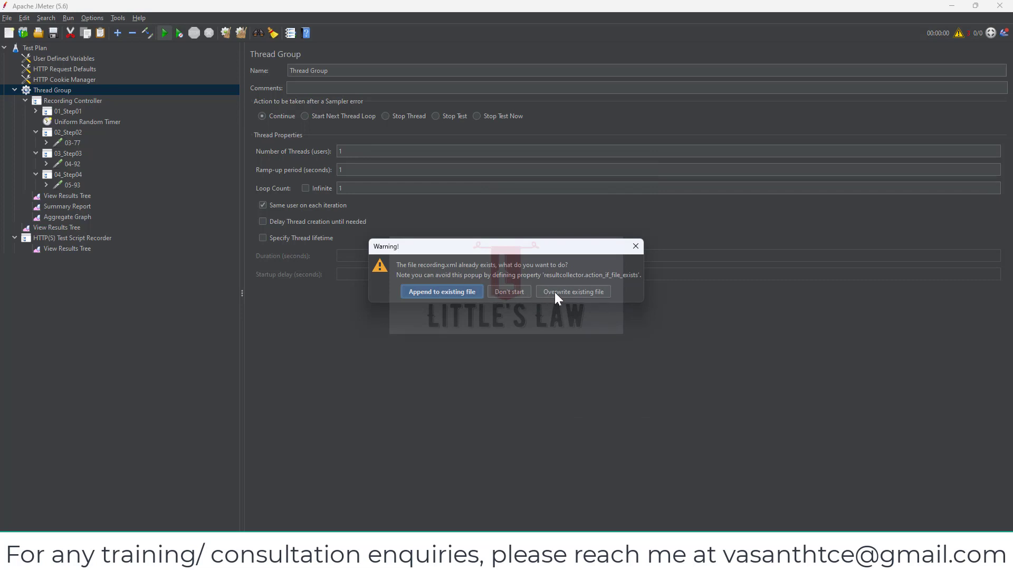
left_click(583, 292)
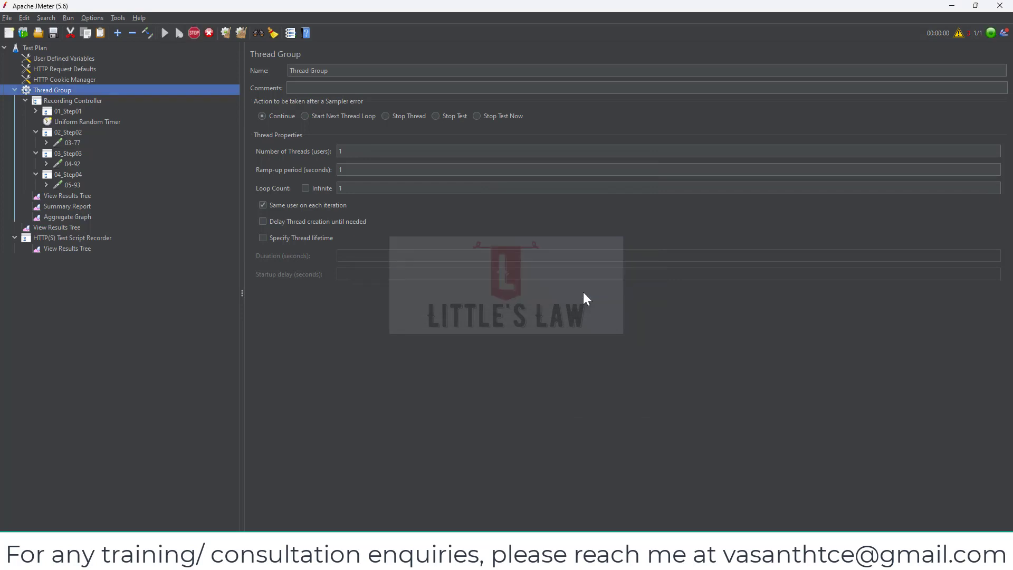
Clear all listener results, including the Test Script Recorder's View Results Tree, and stop the running test.
left_click(67, 251)
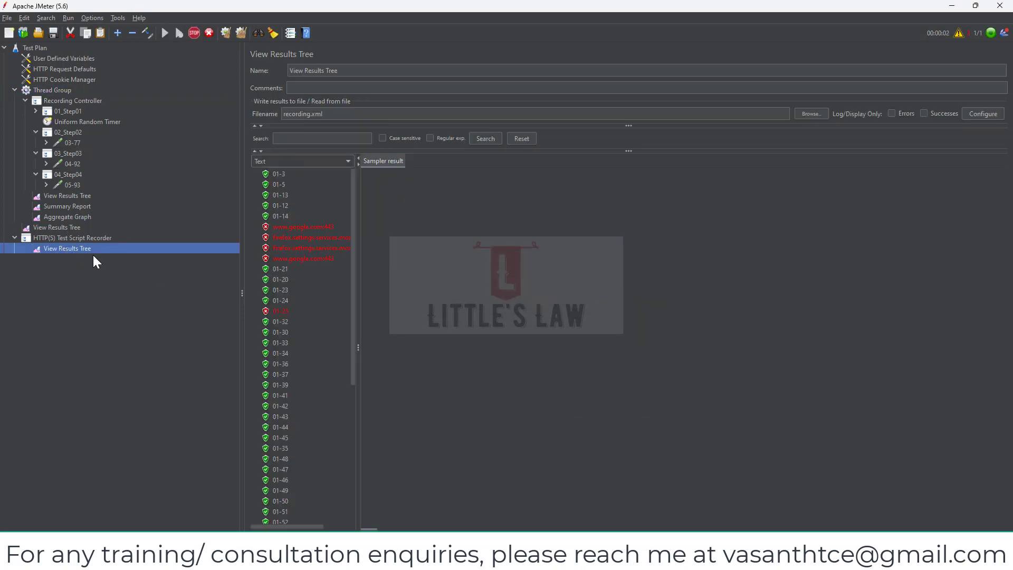
left_click(241, 33)
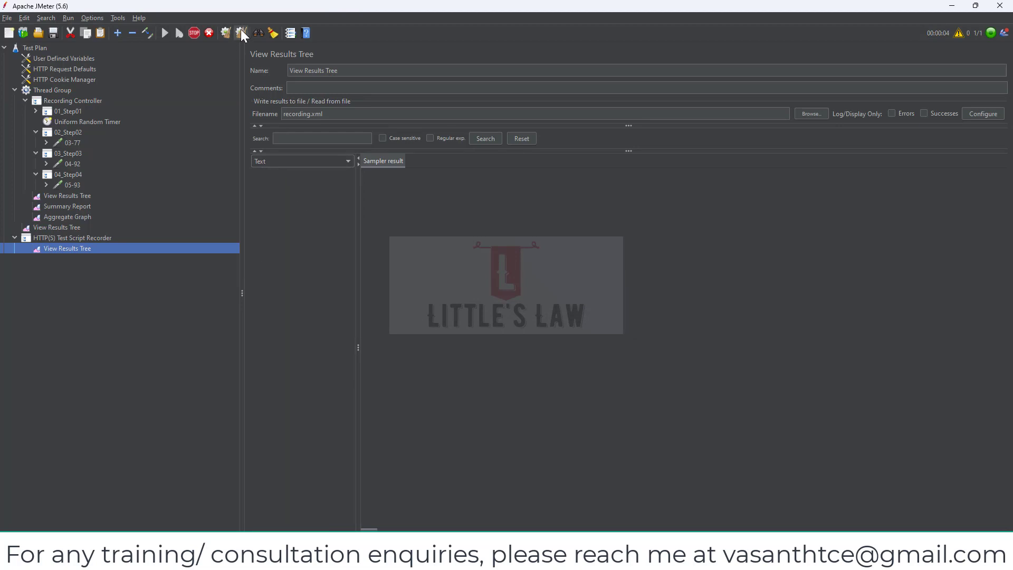
left_click(194, 32)
Run the test without saving the plan, appending to recording.xml, and view the Thread Group's View Results Tree.
left_click(164, 34)
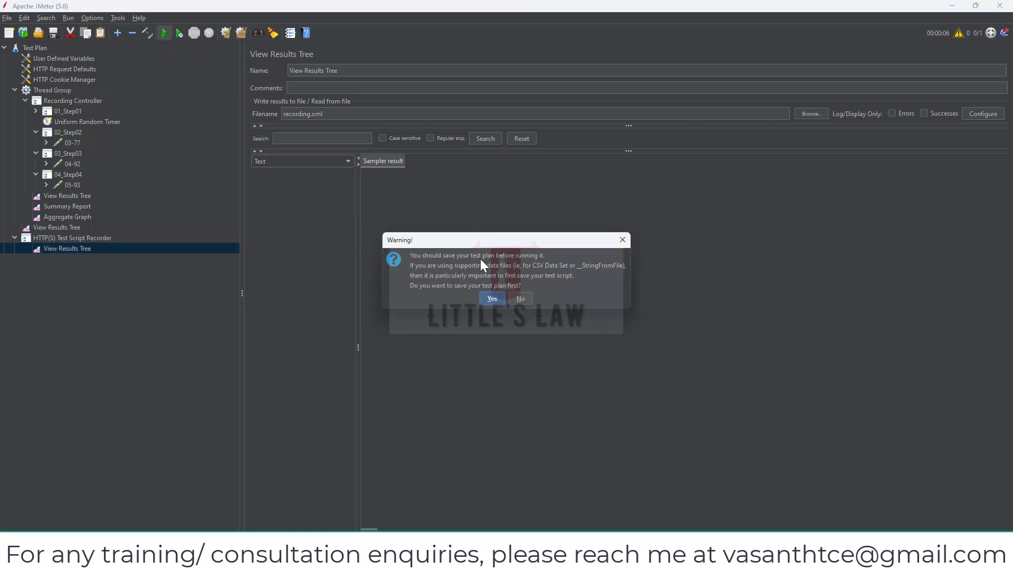
left_click(520, 298)
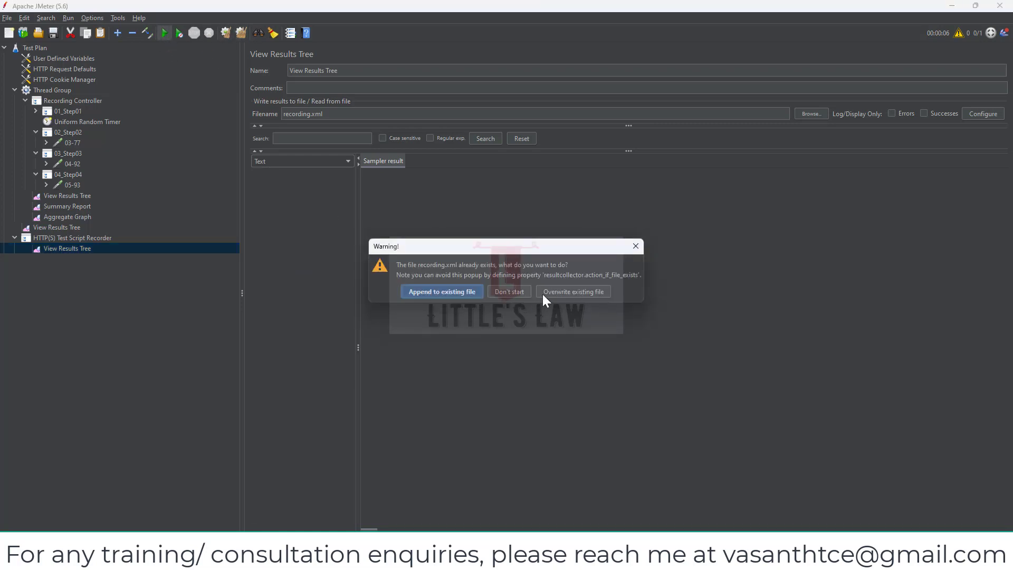
left_click(460, 294)
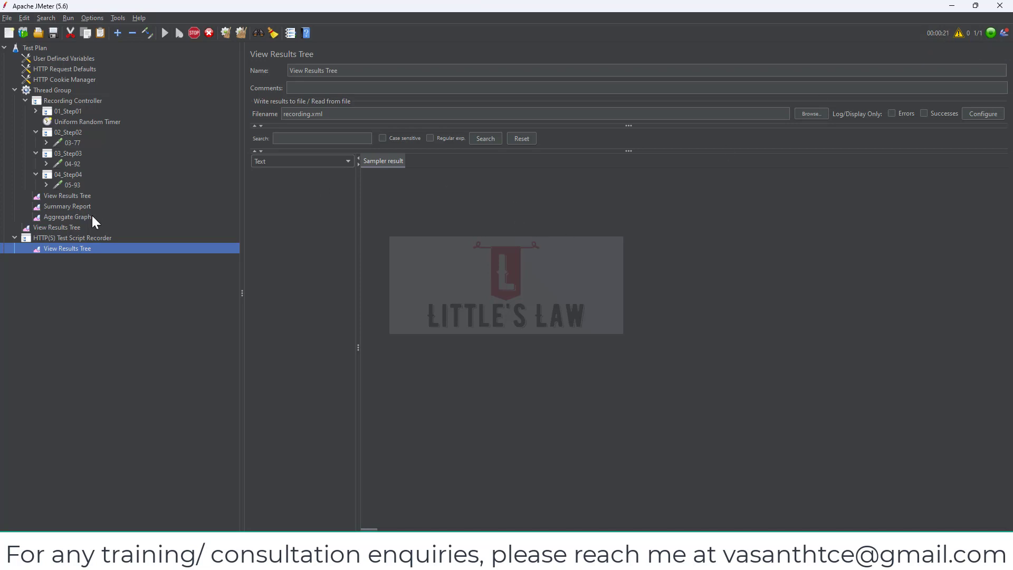
left_click(79, 196)
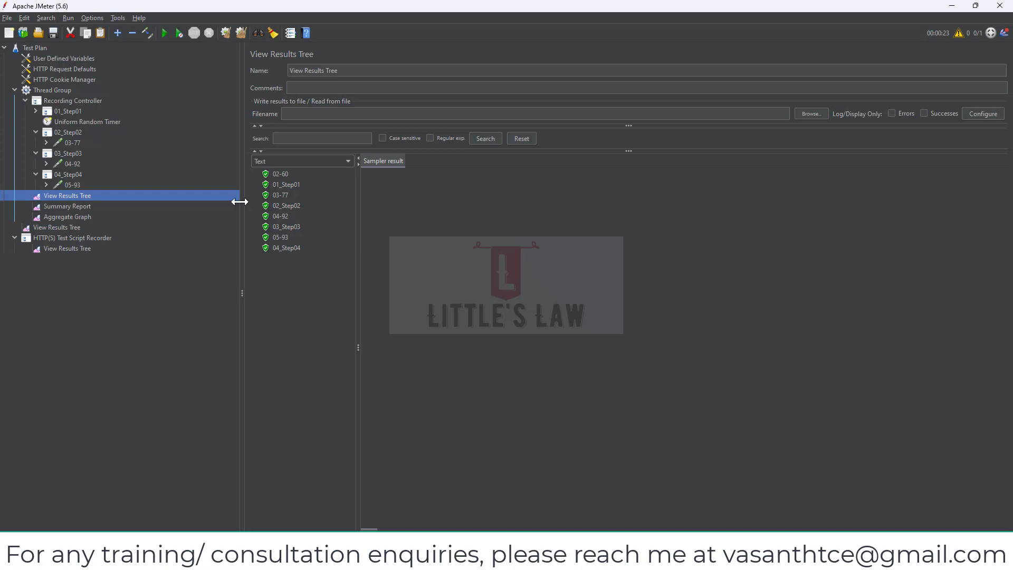
Clear all results and rerun the test without saving the plan, appending to the existing recording.xml.
left_click(239, 32)
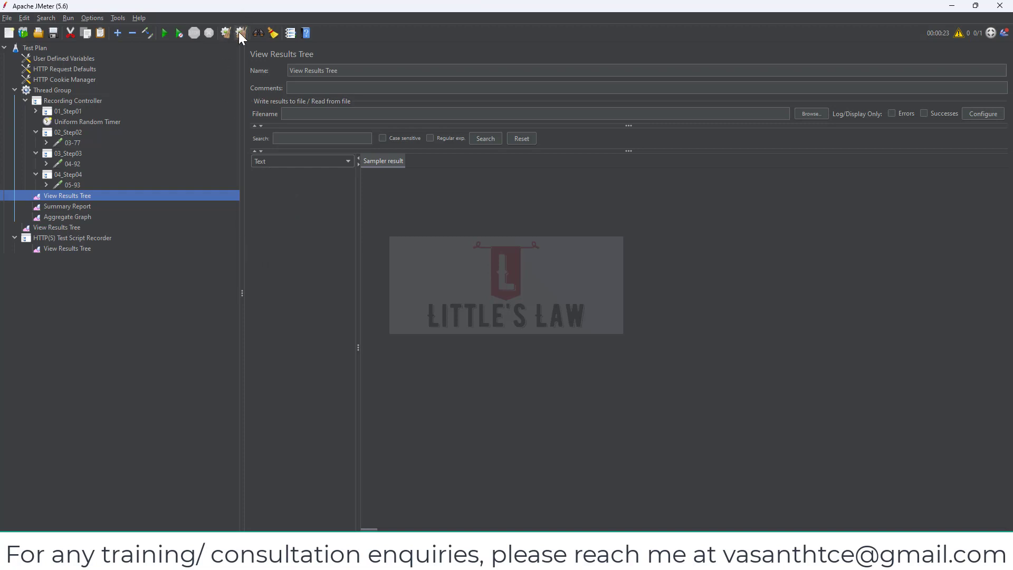
left_click(164, 33)
left_click(513, 300)
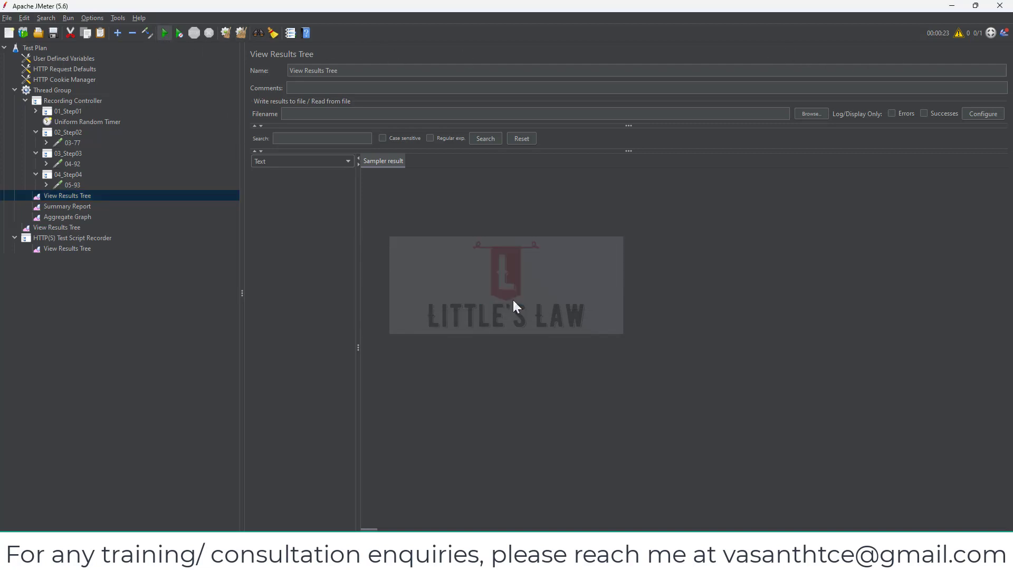
left_click(461, 293)
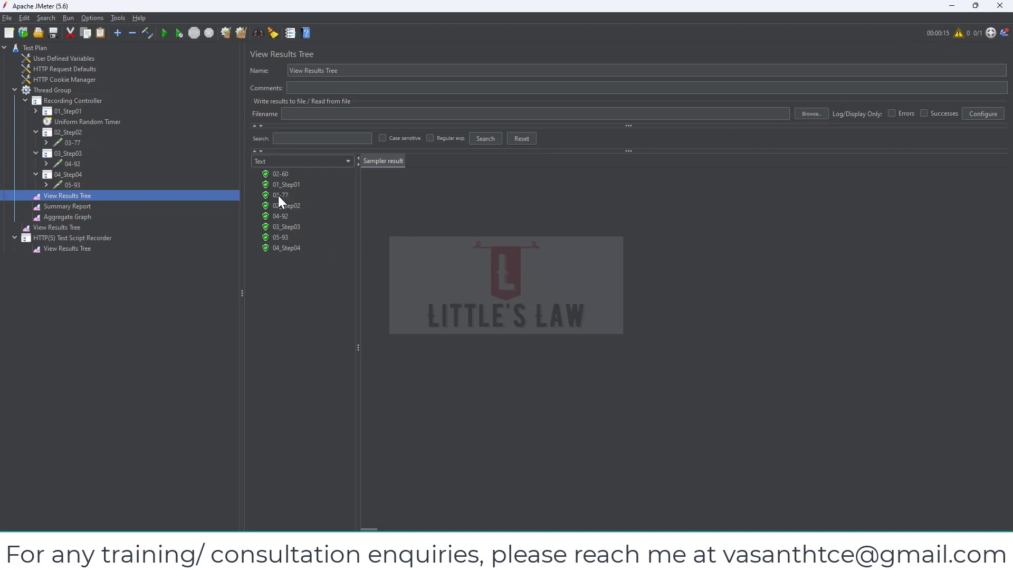
Set the Uniform Random Timer's Random Delay Maximum to 0 and its Constant Delay Offset to 10000 milliseconds.
left_click(74, 120)
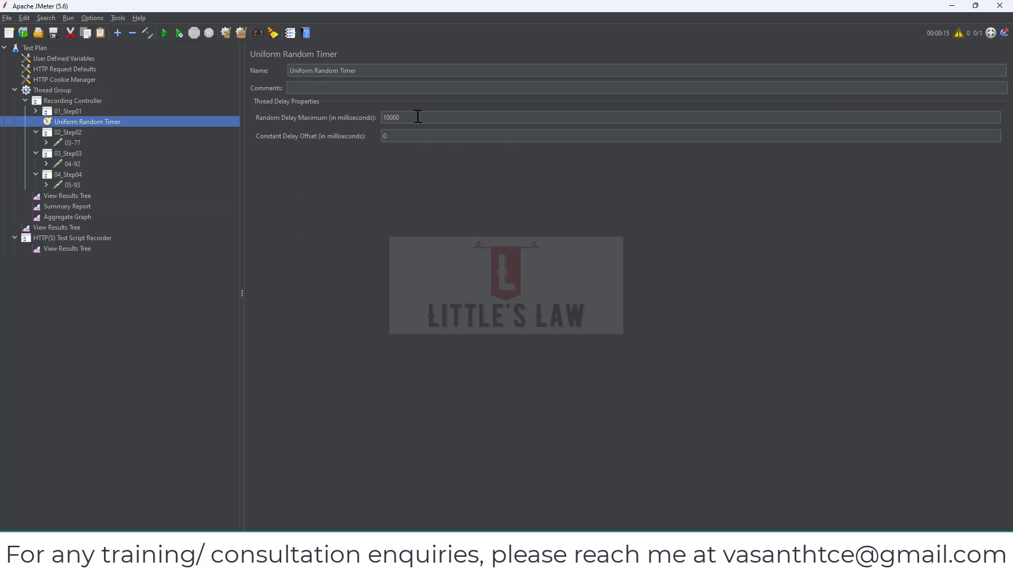
left_click_drag(418, 117, 332, 114)
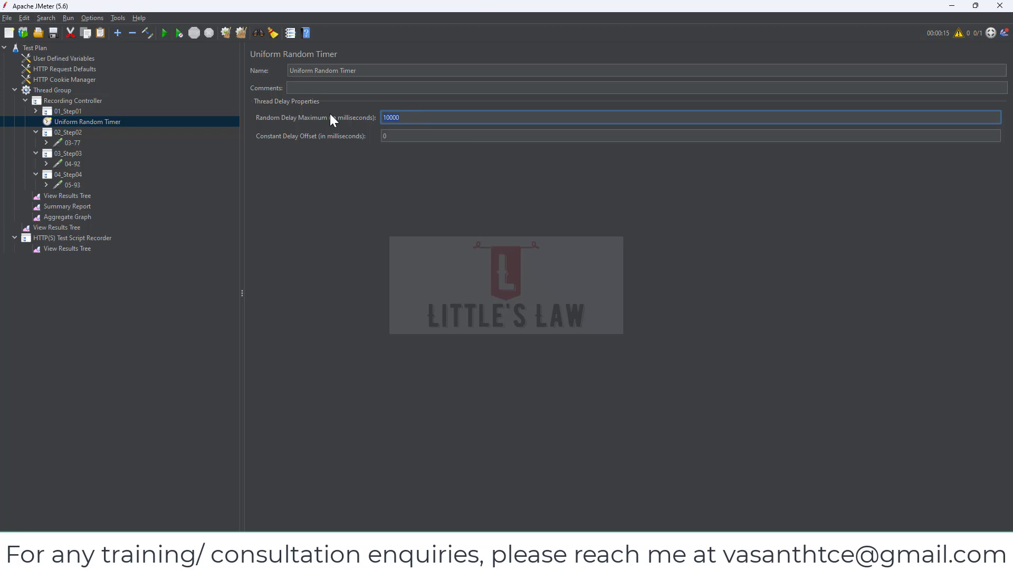
left_click_drag(393, 136, 311, 143)
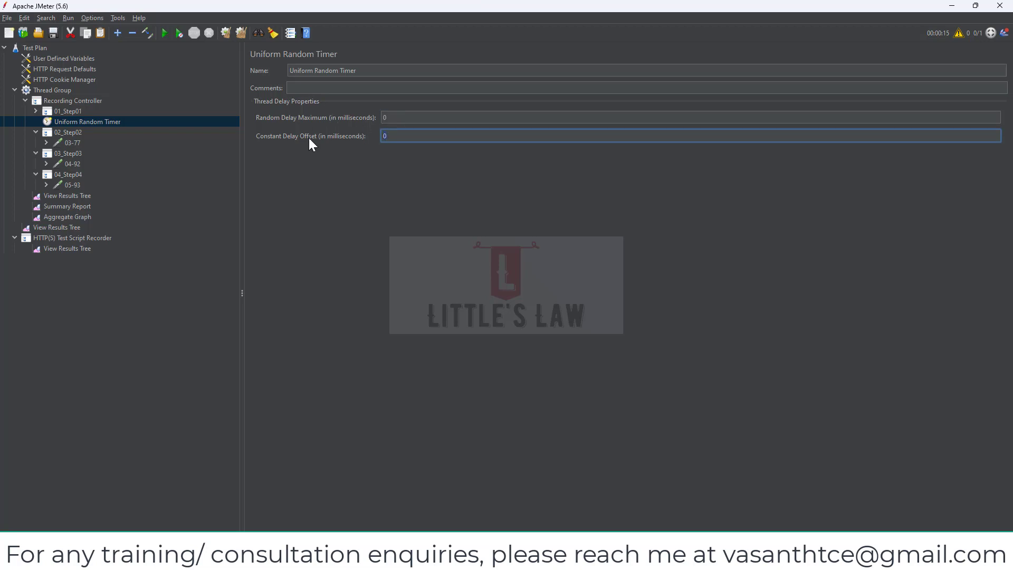
type("10000")
left_click(132, 370)
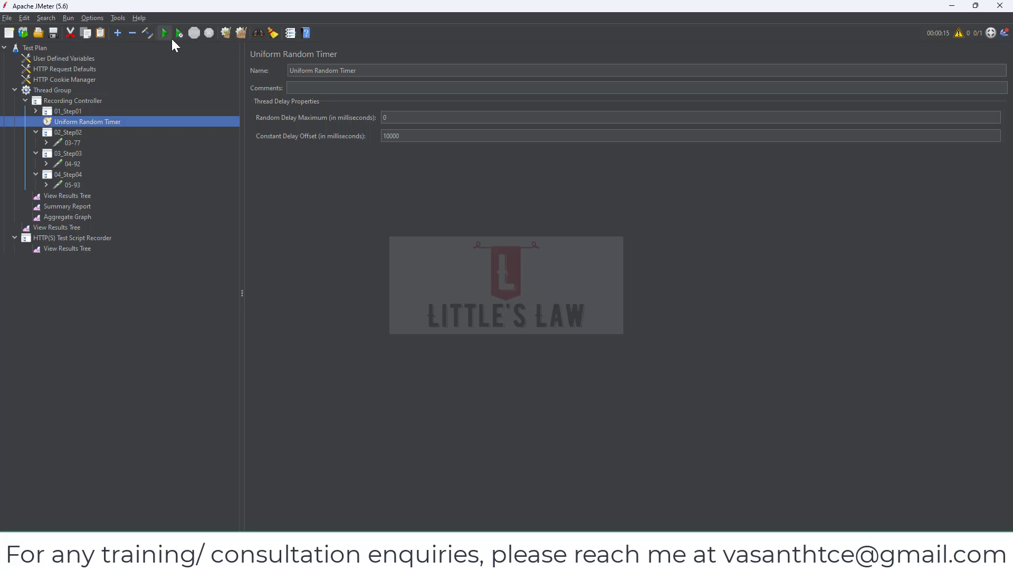
Clear all results and rerun the test without saving the plan, appending to recording.xml, with the Thread Group's View Results Tree open.
left_click(63, 197)
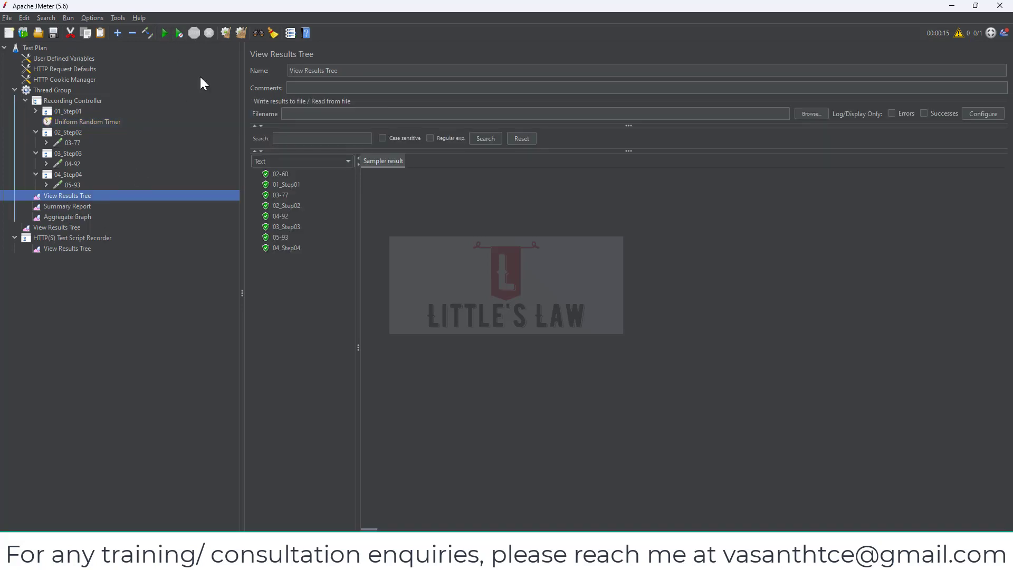
left_click(242, 35)
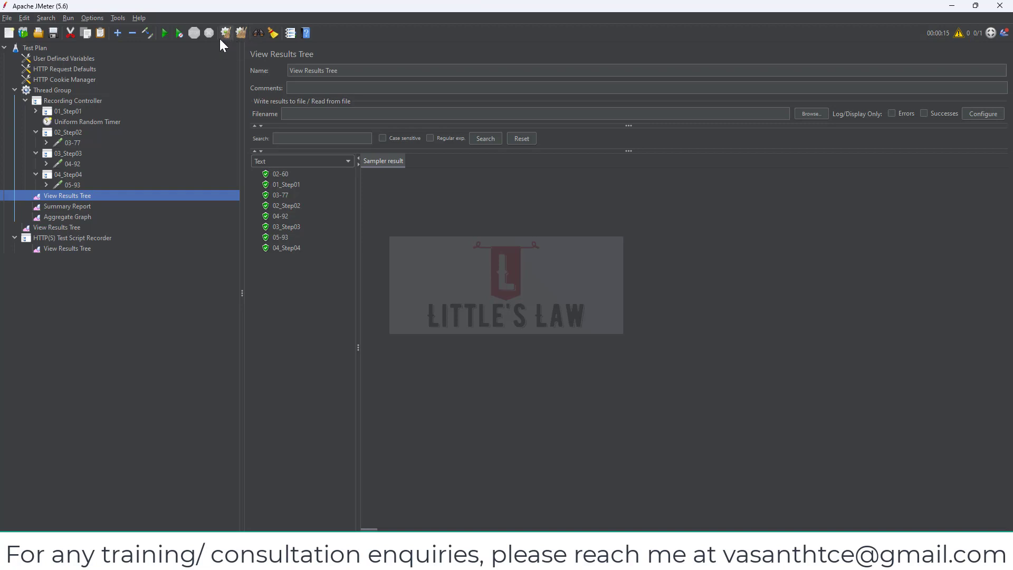
left_click(164, 33)
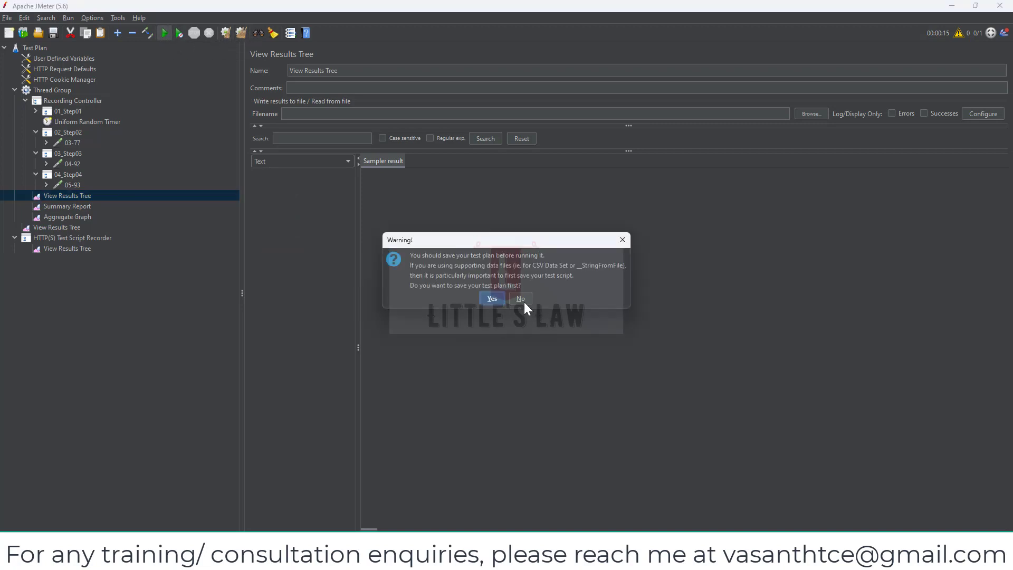
left_click(522, 299)
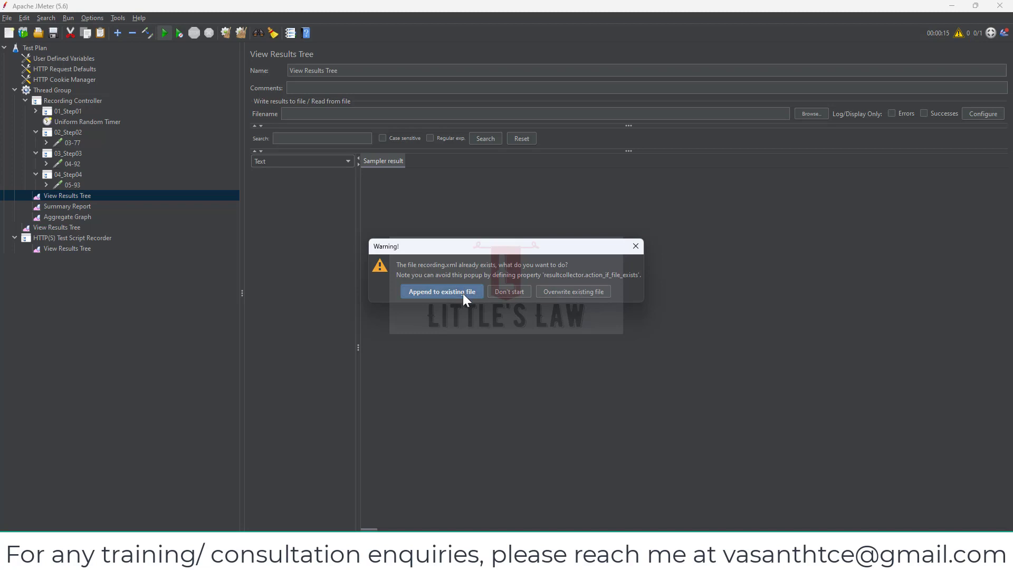
left_click(463, 293)
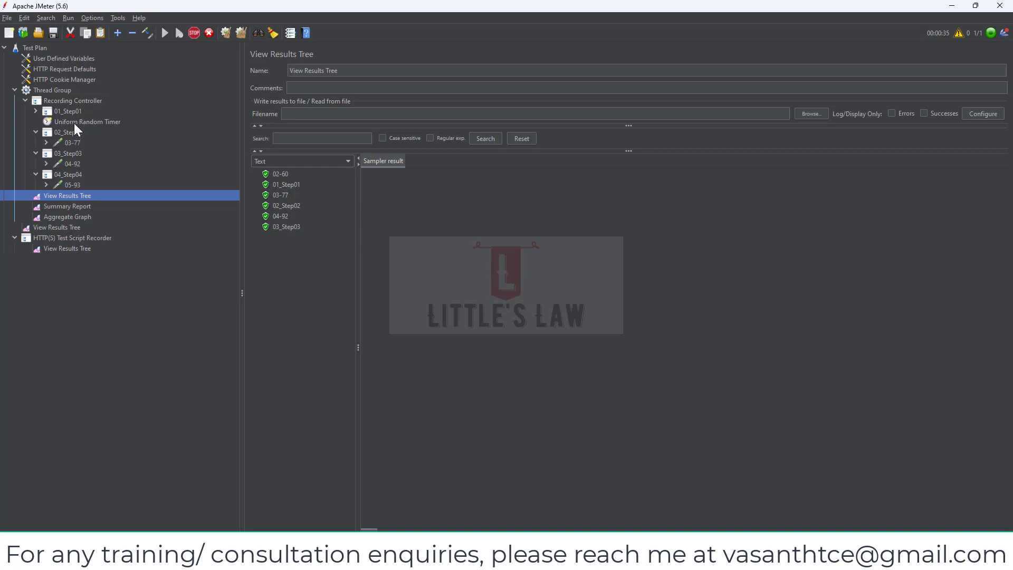
Examine the Uniform Random Timer's delay values, the View Results Tree and the 01_Step01 to 03_Step03 transaction controllers.
left_click(75, 124)
left_click(66, 197)
left_click(70, 113)
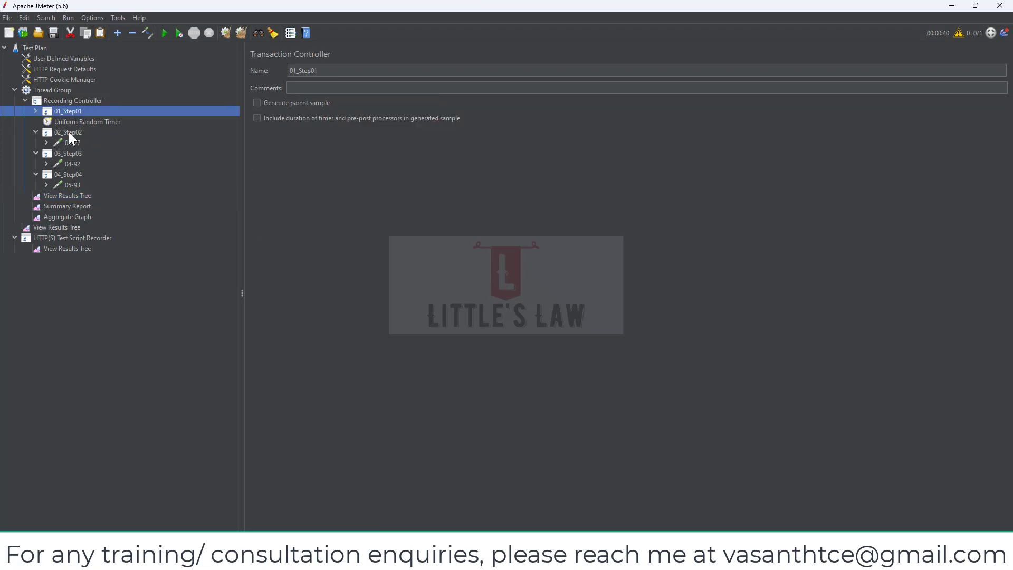
left_click(69, 132)
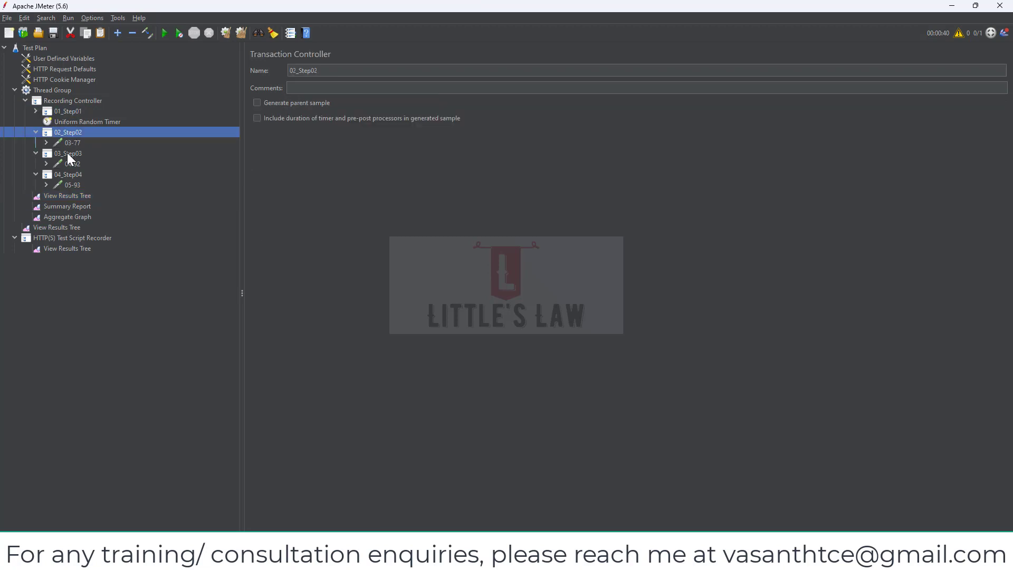
left_click(68, 153)
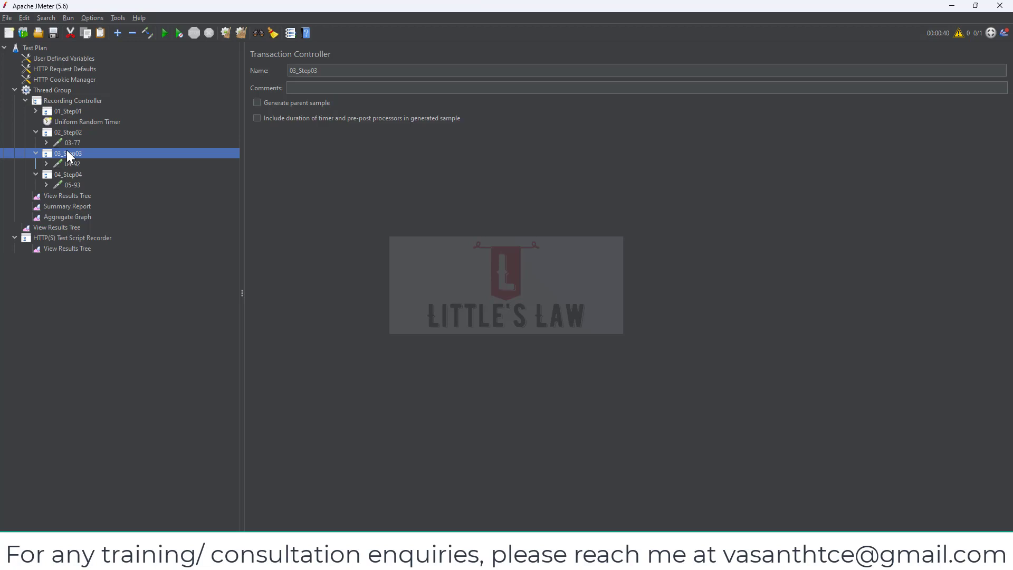
left_click(74, 121)
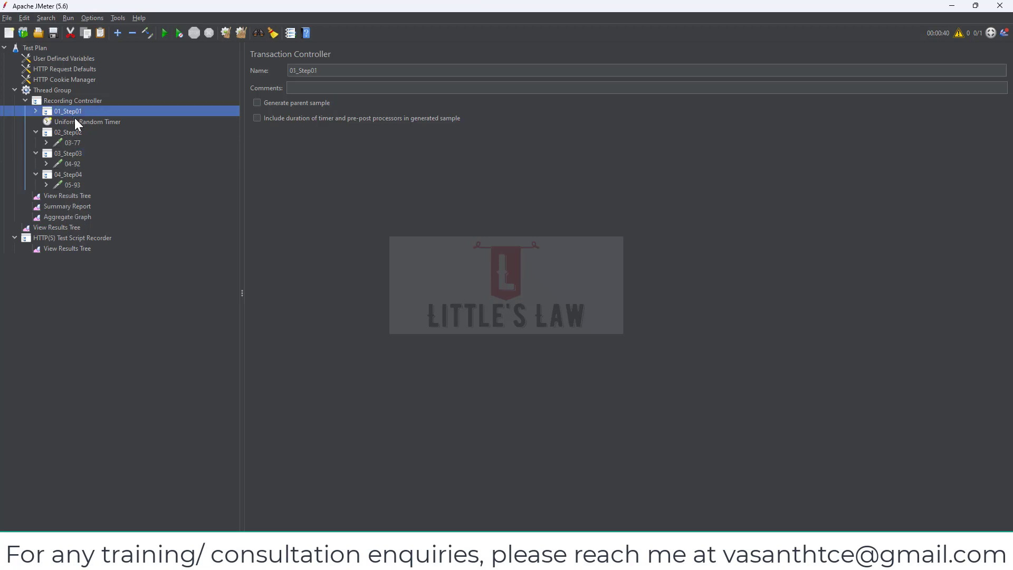
left_click_drag(413, 137, 374, 136)
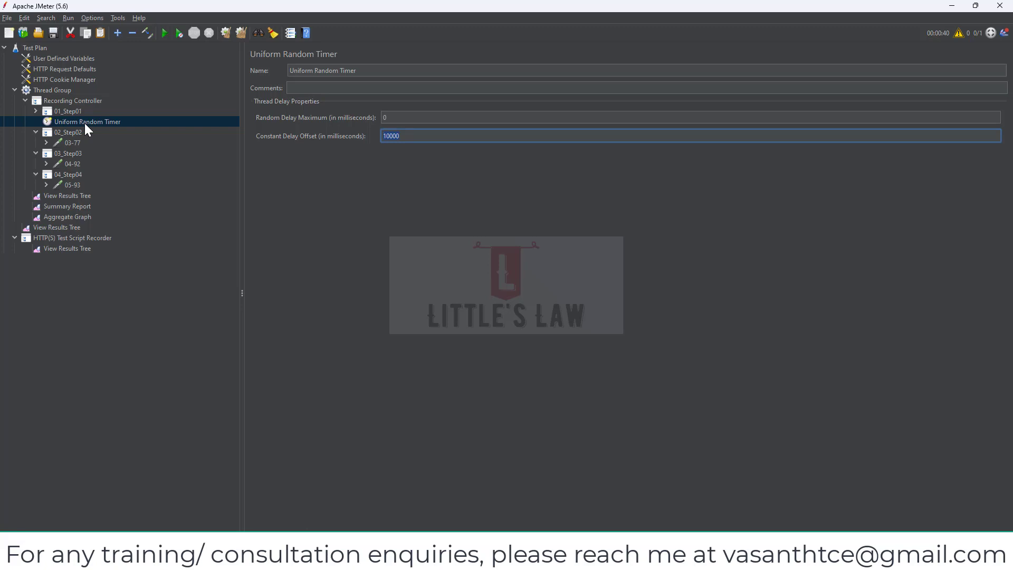
Move the Uniform Random Timer above 01_Step01 in the Recording Controller and set its Constant Delay Offset to 5000 milliseconds.
left_click_drag(84, 122, 92, 111)
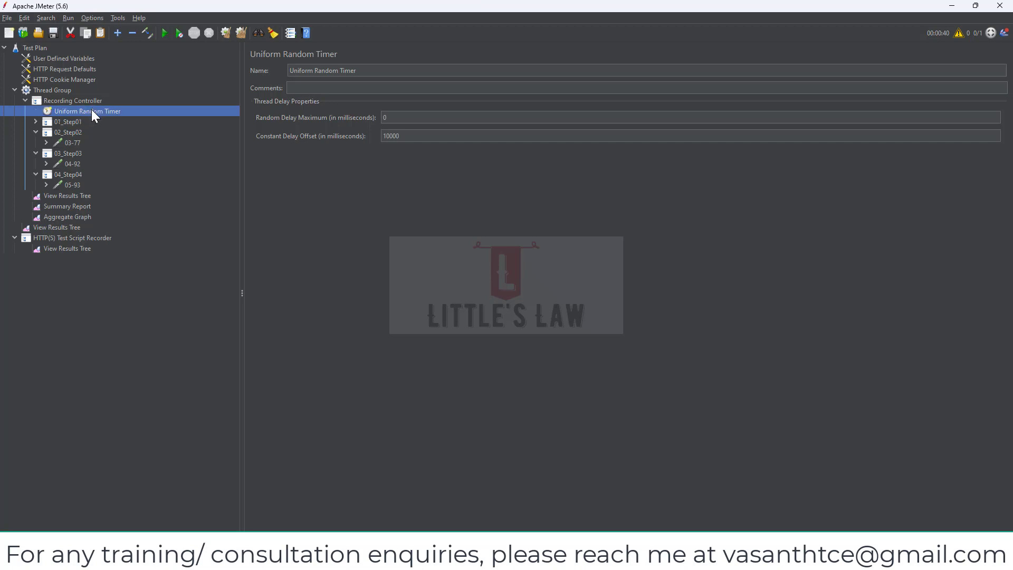
double_click(421, 136)
type("5000")
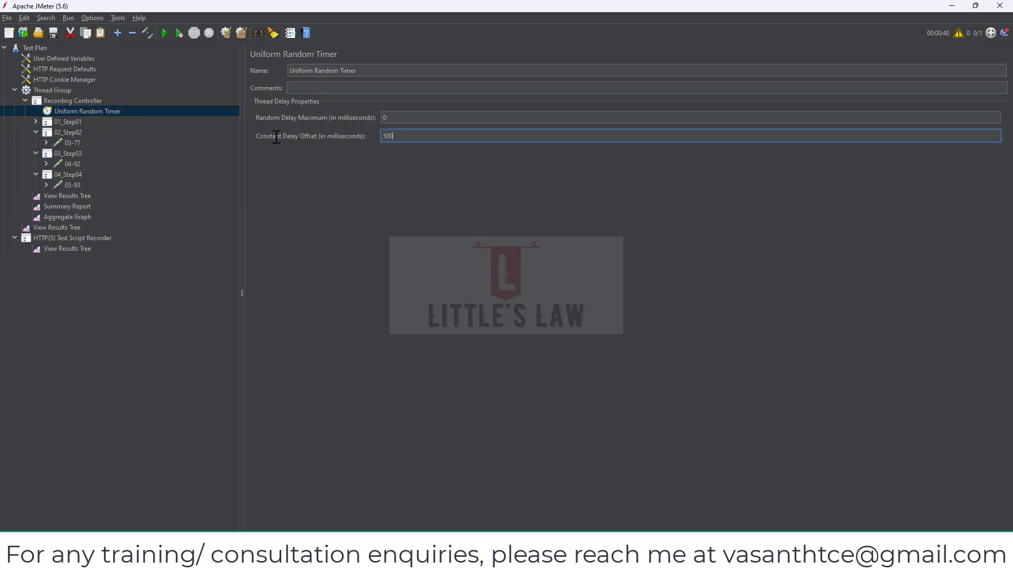
left_click(178, 337)
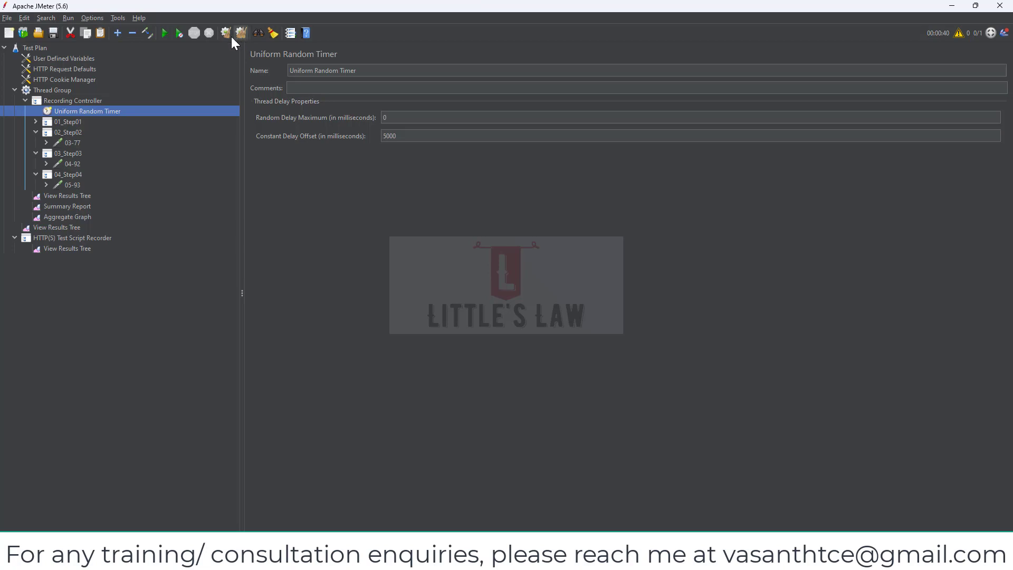
Clear all results and run the test with the repositioned timer, leaving the plan unsaved and appending to recording.xml.
left_click(77, 197)
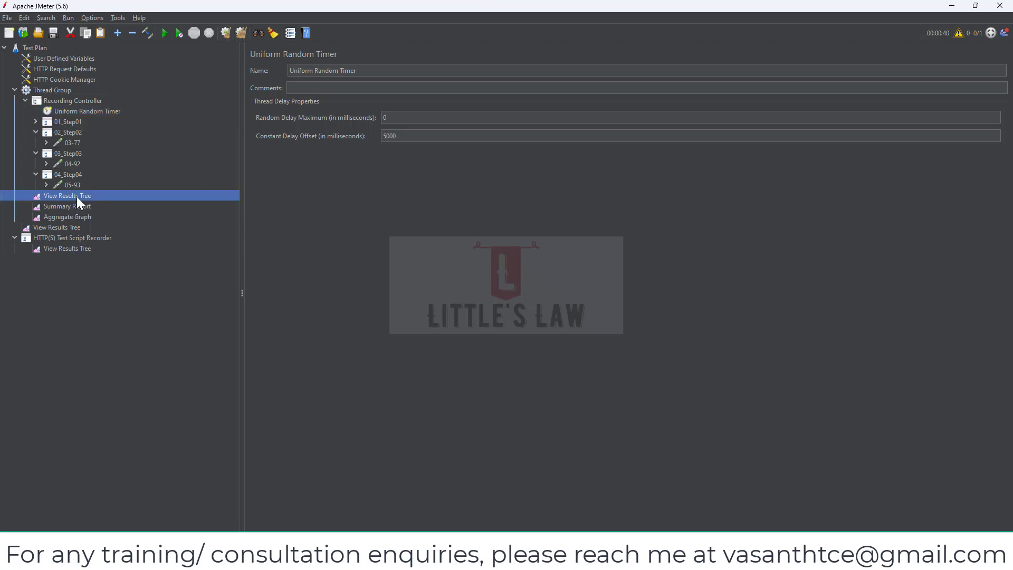
left_click(165, 33)
left_click(524, 299)
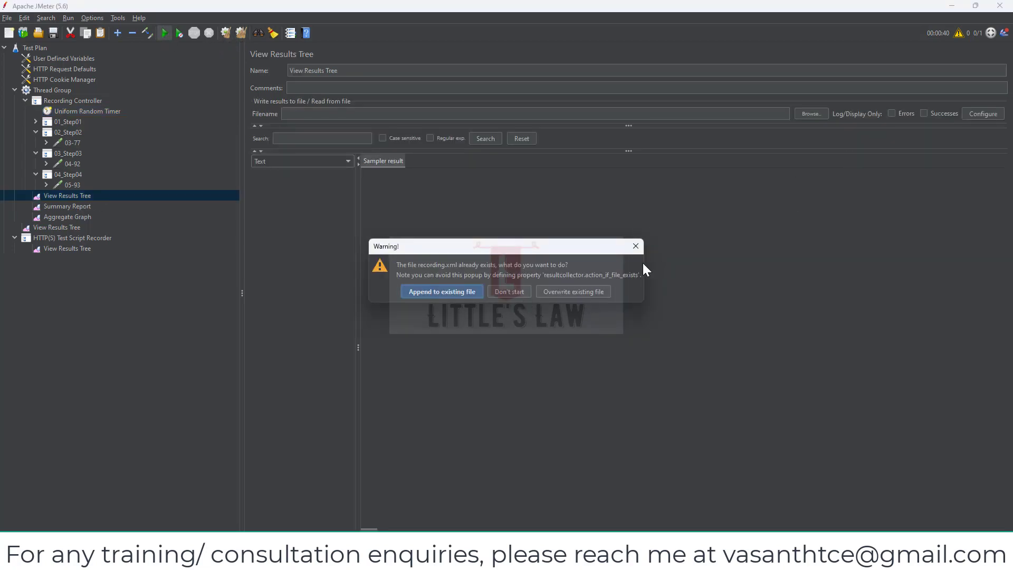
left_click(454, 295)
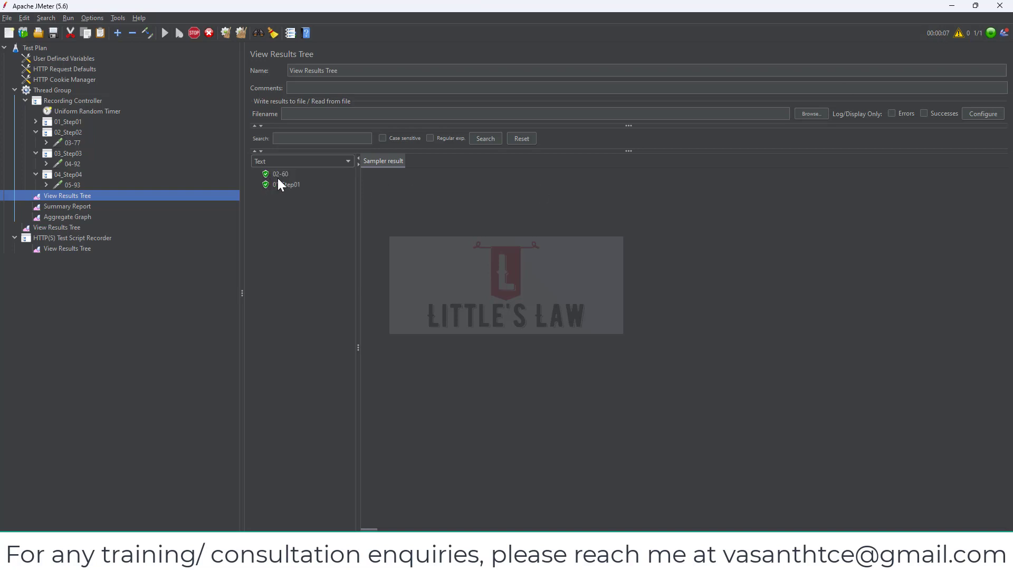
Check the Uniform Random Timer and the incoming results in the View Results Tree, and stop the running test.
left_click(71, 113)
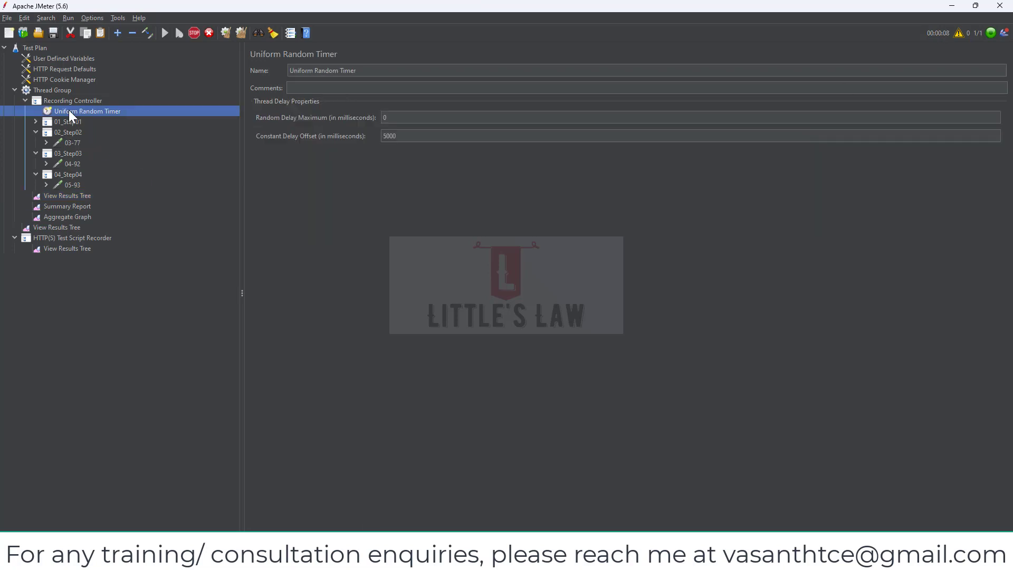
left_click(68, 196)
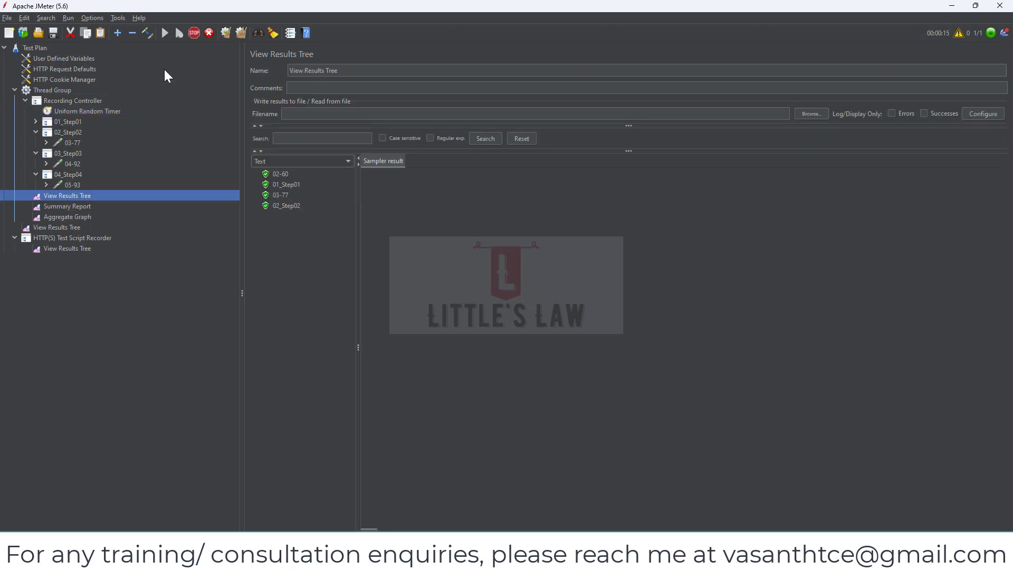
left_click(195, 33)
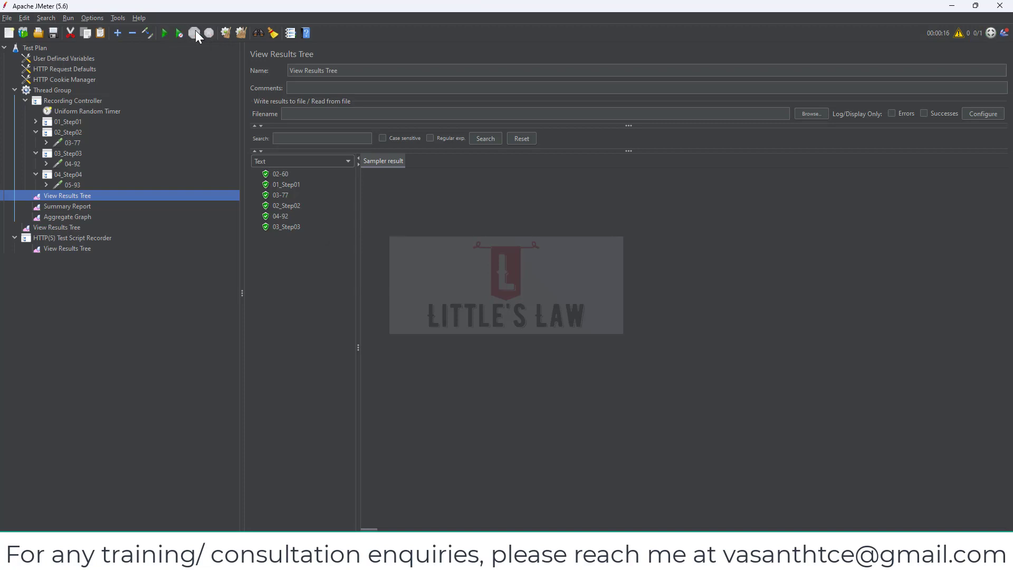
Expand 01_Step01 and move the Uniform Random Timer inside it, below the 02-60 request.
left_click(36, 121)
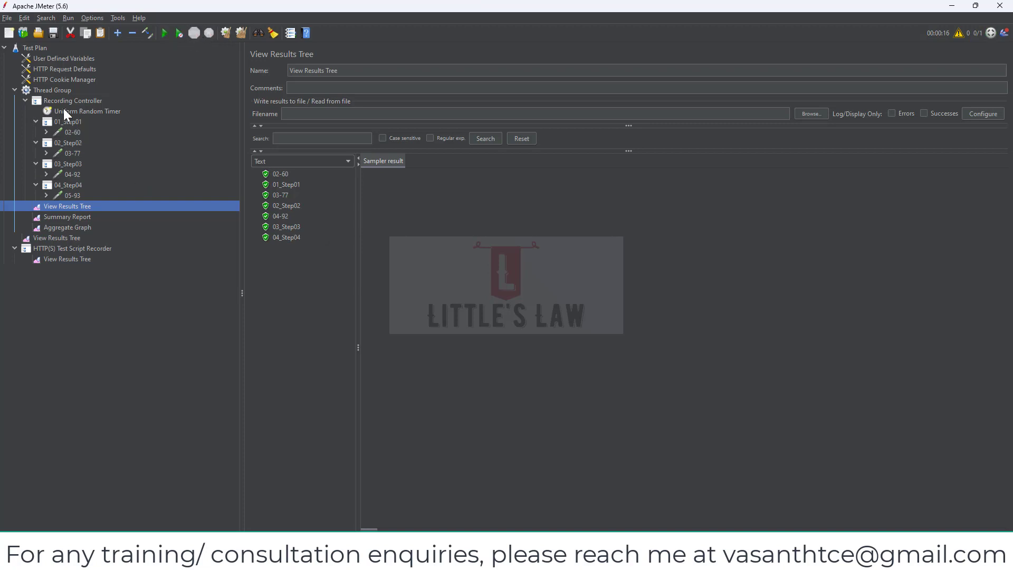
left_click(64, 111)
left_click(46, 132)
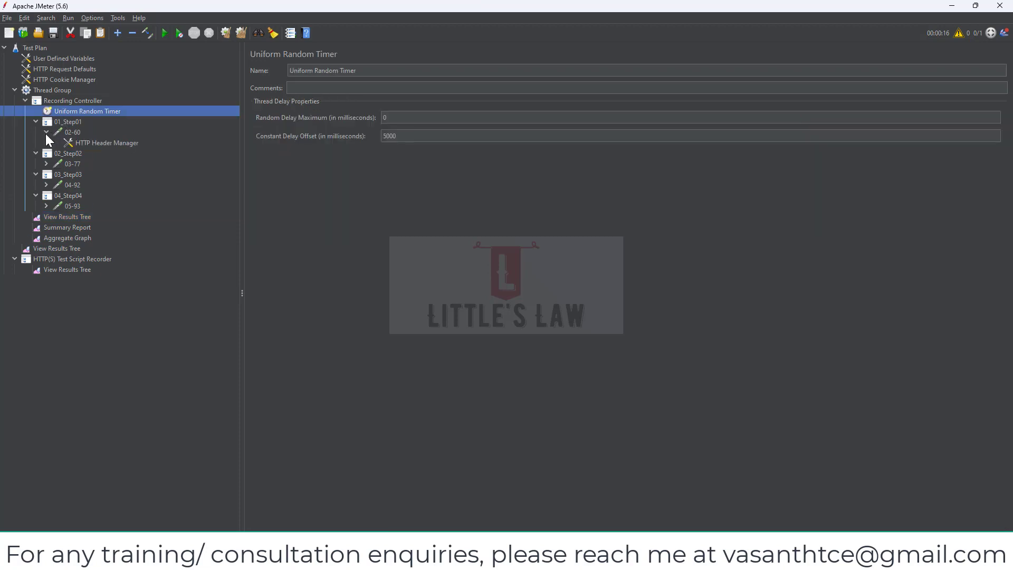
left_click(46, 133)
left_click_drag(58, 110, 43, 123)
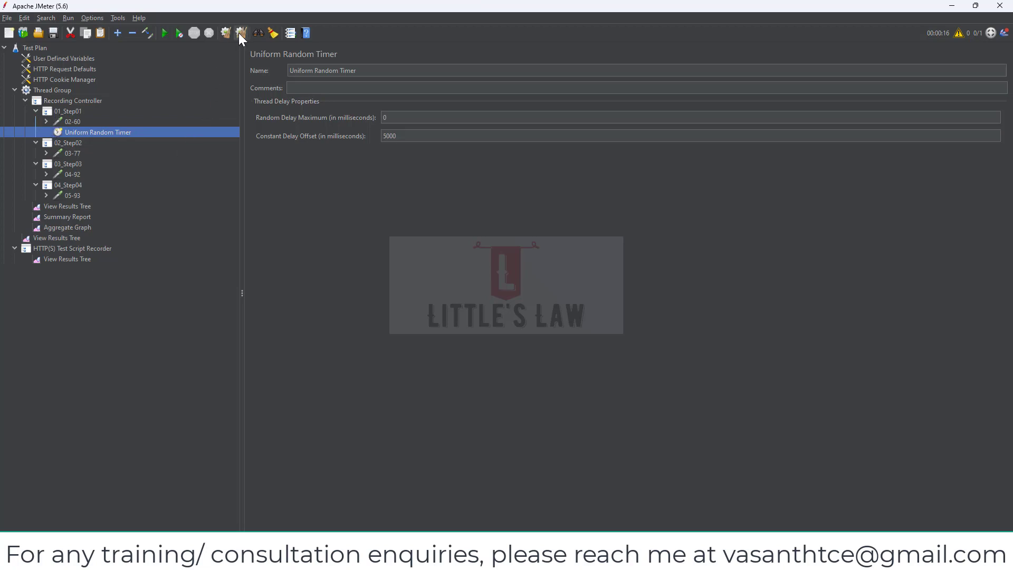
Clear all results and rerun the test with the timer inside 01_Step01, without saving the plan and appending to recording.xml.
left_click(75, 208)
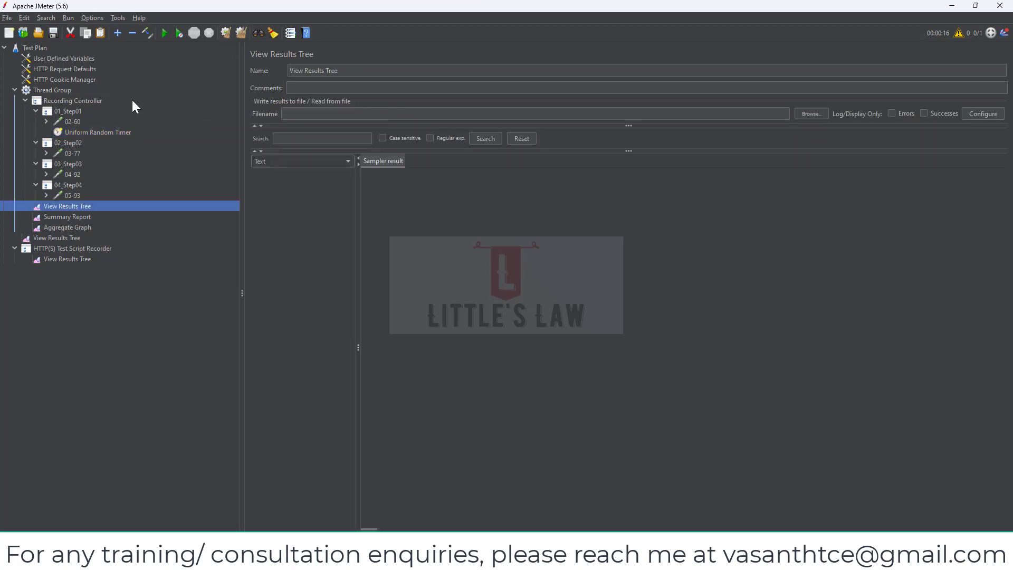
left_click(103, 133)
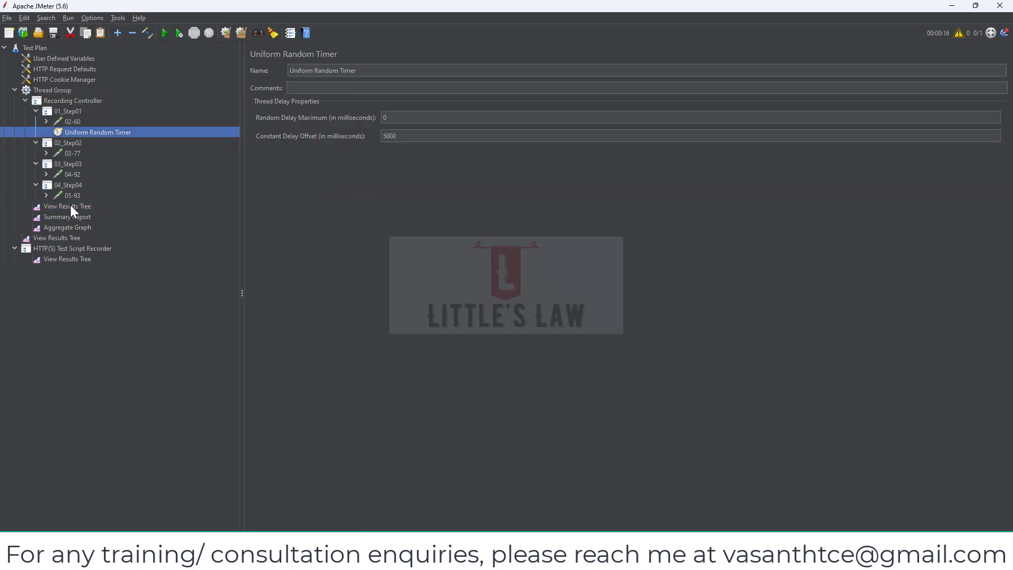
left_click(73, 205)
left_click(164, 33)
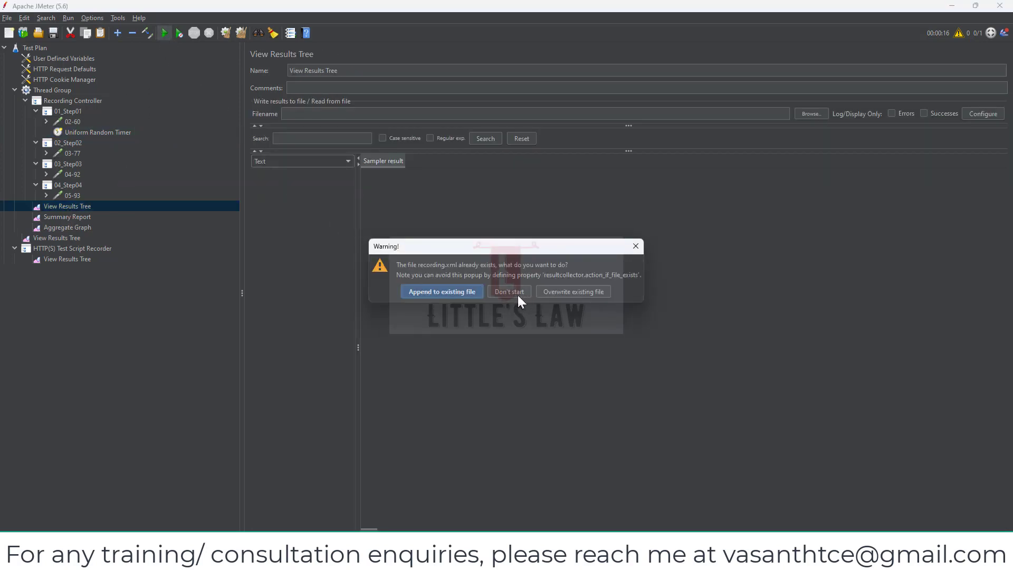
left_click(451, 294)
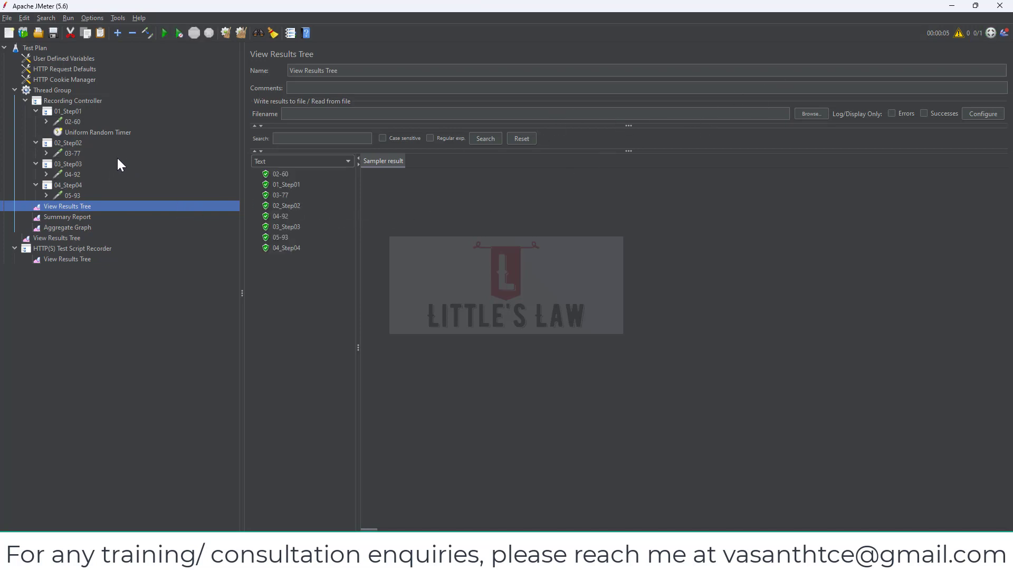
Examine the Uniform Random Timer's scope within 01_Step01, comparing it with the other transaction controllers and the View Results Tree listeners.
left_click(83, 133)
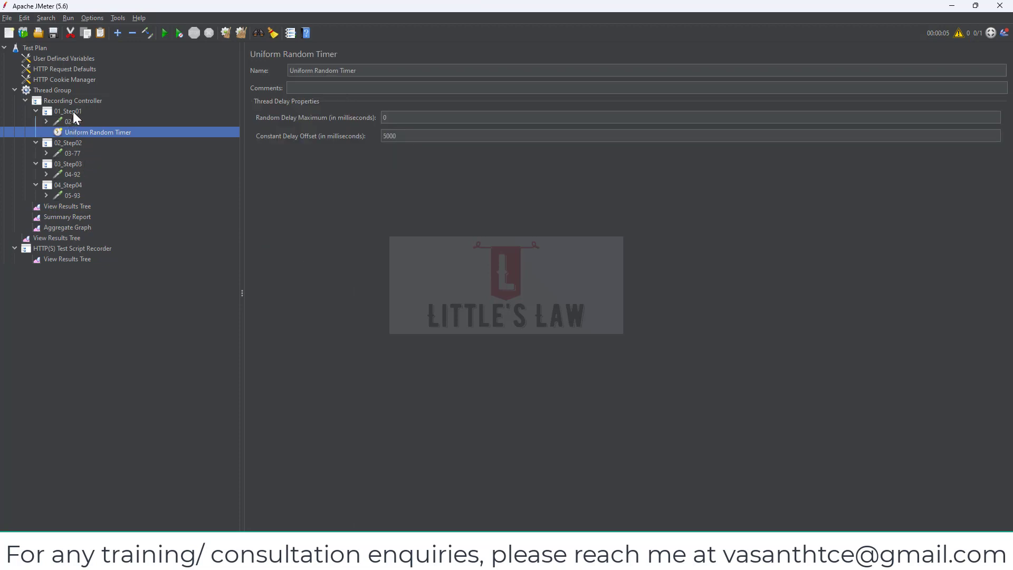
left_click(73, 112)
left_click(85, 132)
left_click(55, 238)
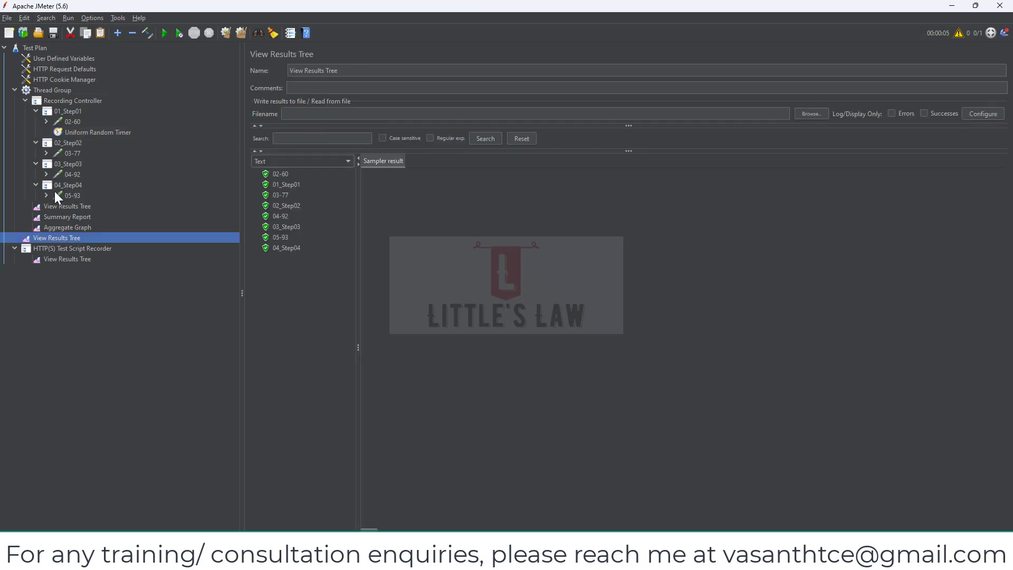
left_click(88, 133)
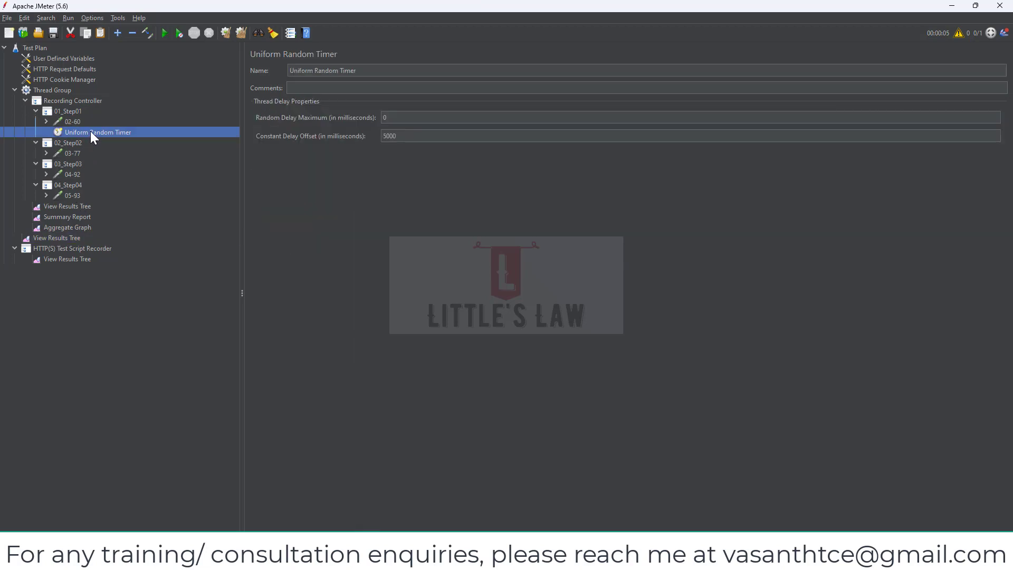
left_click(68, 112)
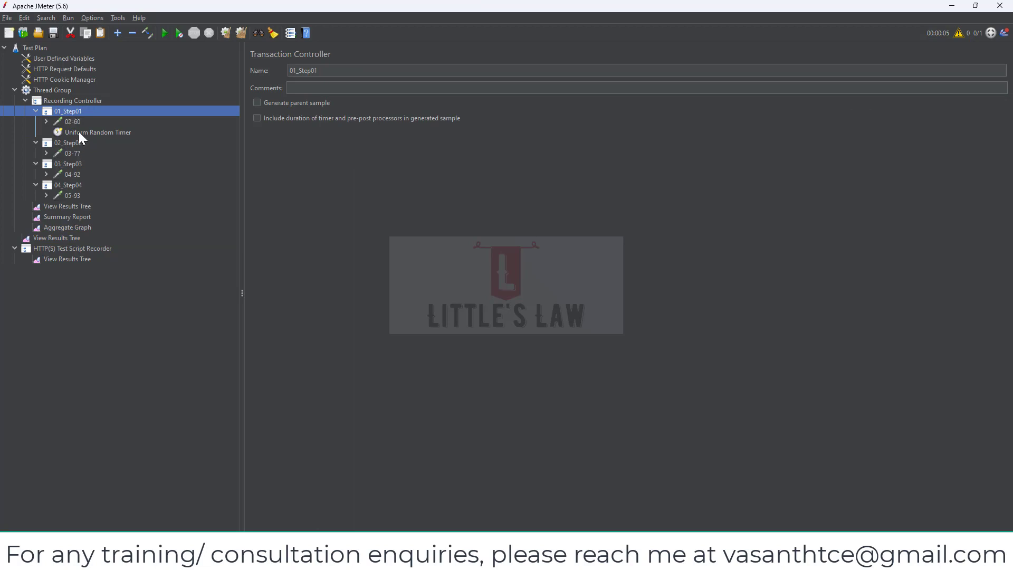
left_click(78, 132)
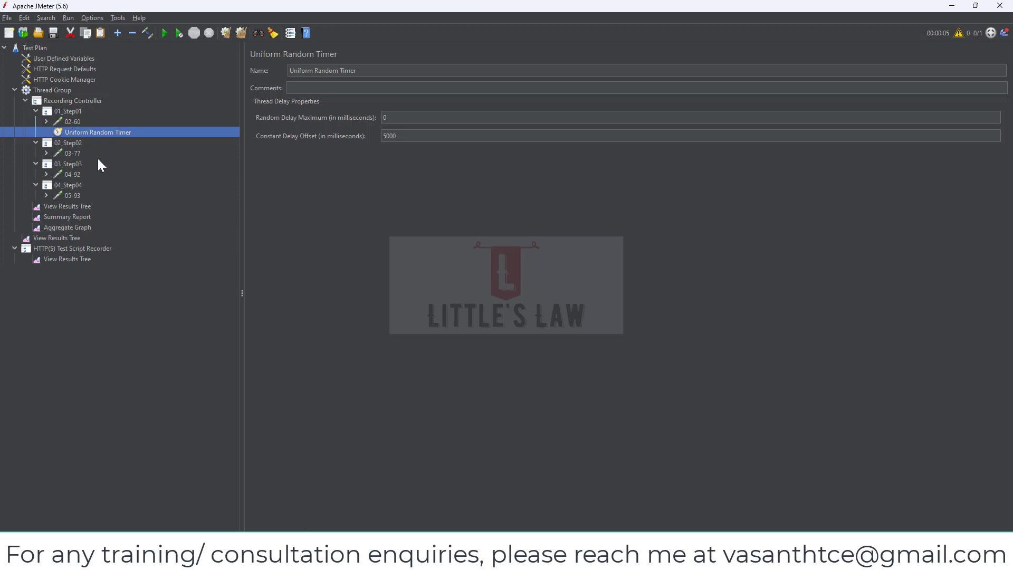
left_click(65, 206)
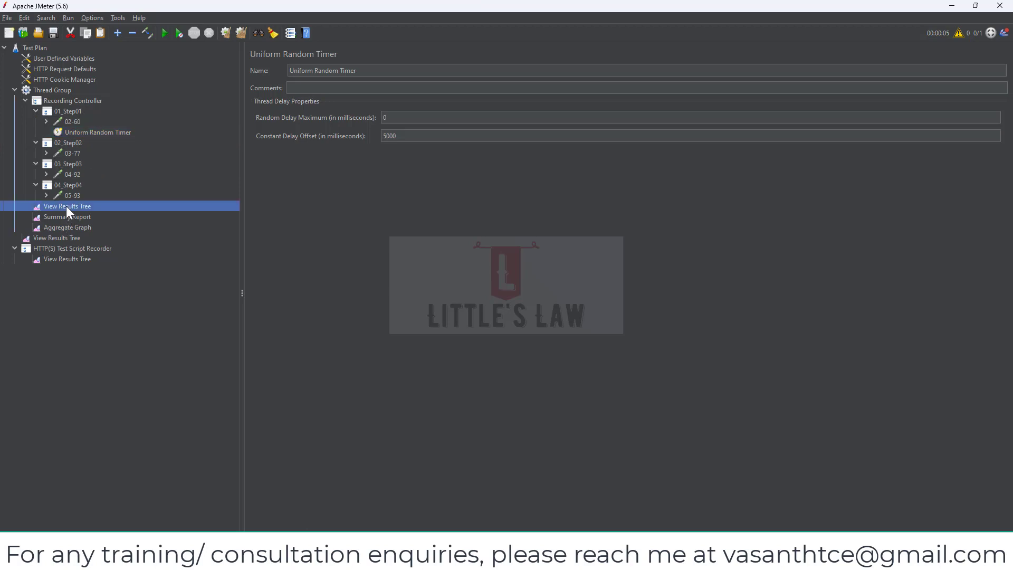
left_click(75, 109)
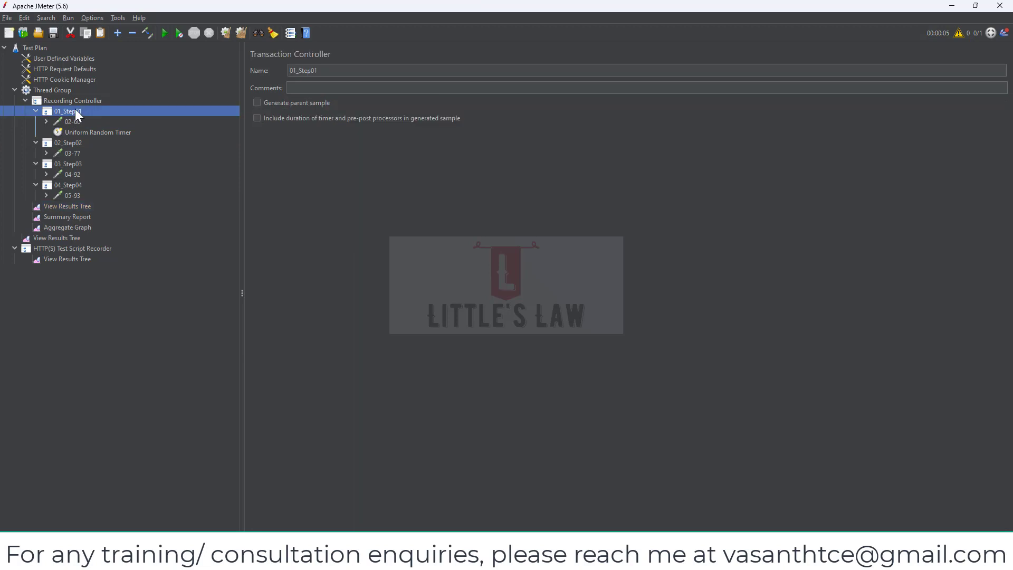
left_click(78, 133)
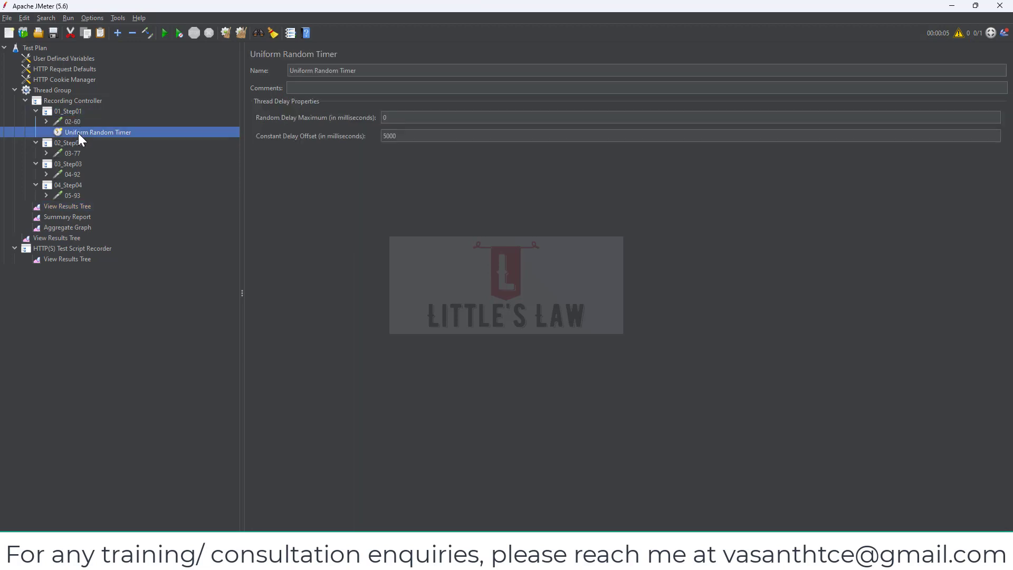
left_click(68, 141)
left_click(67, 164)
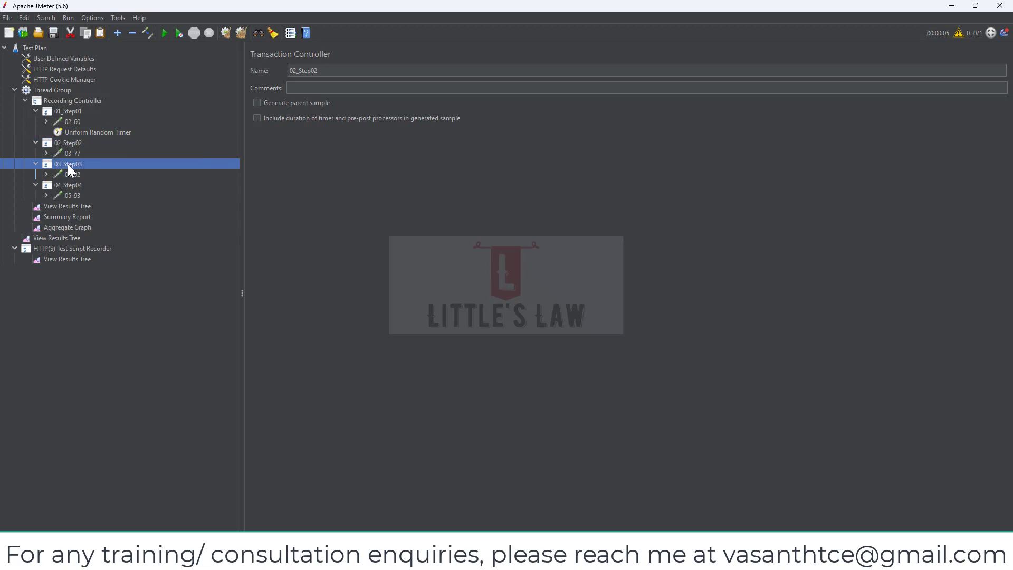
Review the four transaction controllers from 01_Step01 to 04_Step04 and the delay settings of the Uniform Random Timer inside 01_Step01.
left_click(67, 185)
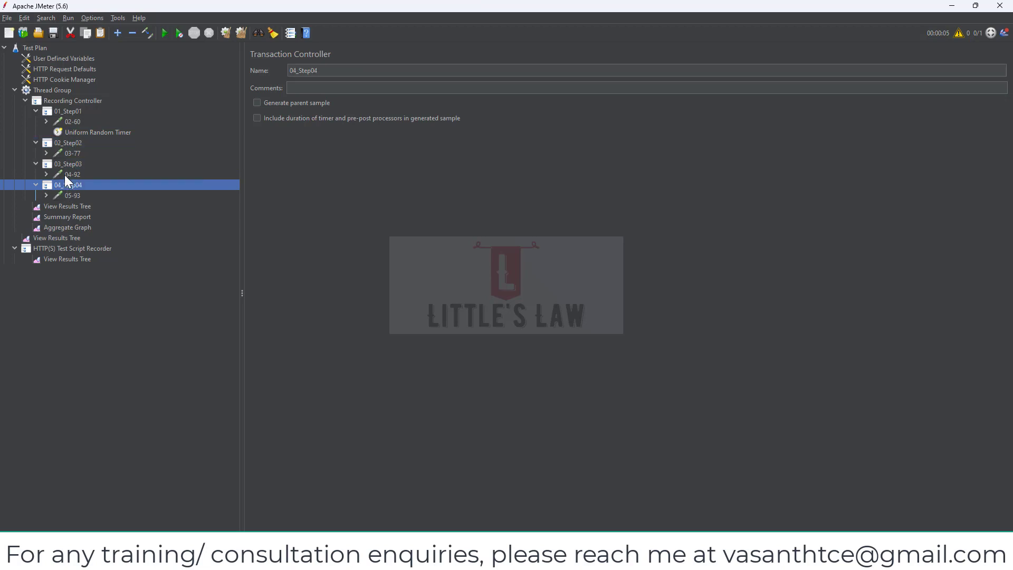
left_click(70, 110)
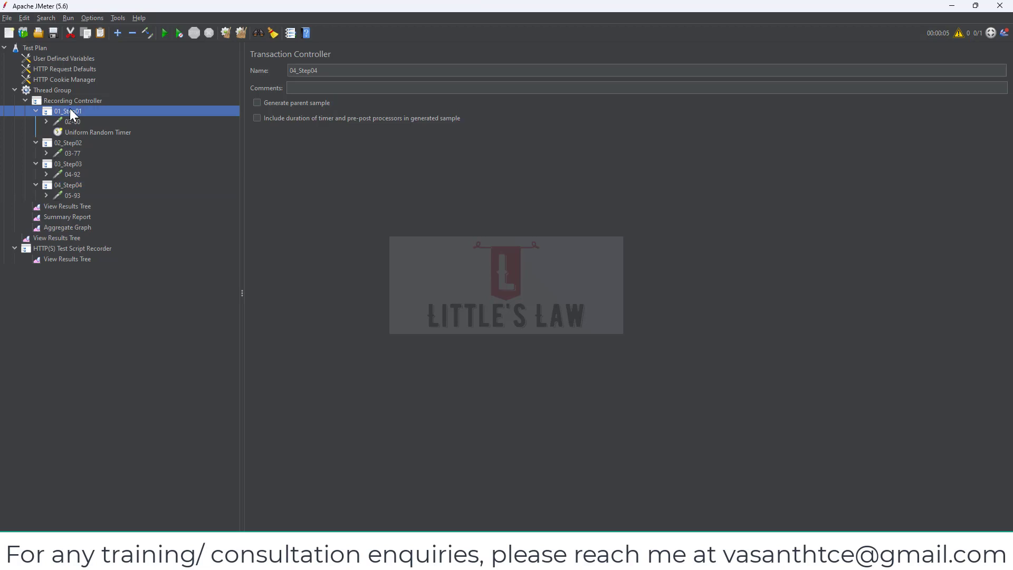
left_click(72, 142)
left_click(72, 164)
left_click(73, 184)
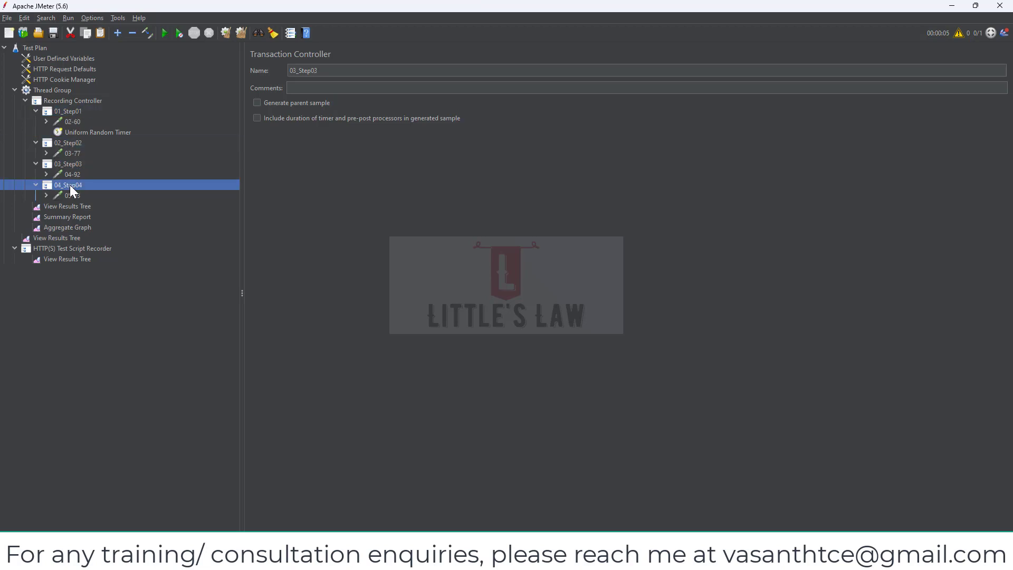
left_click(82, 132)
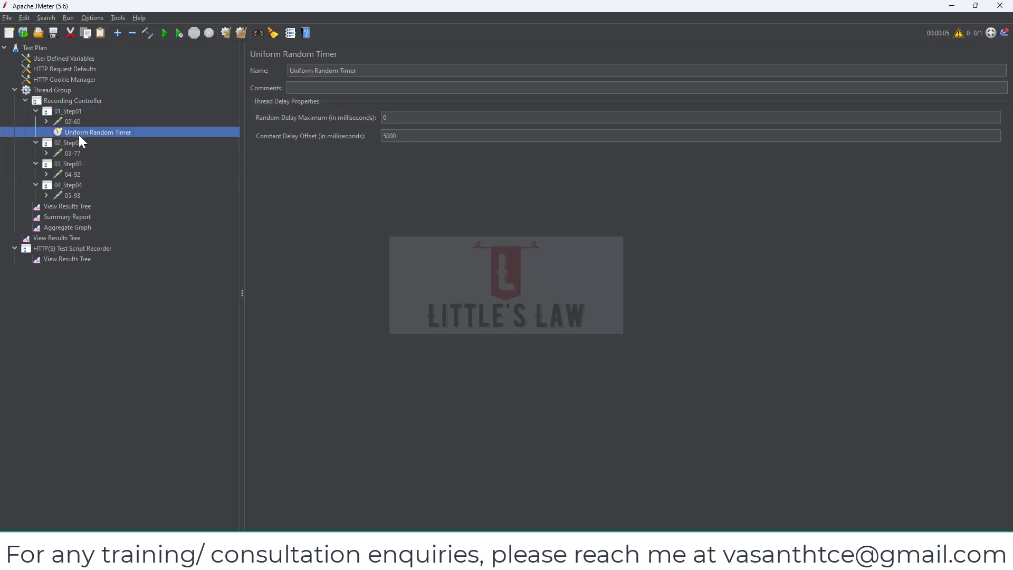
Compare the response times in the Summary Report and Aggregate Graph with the Uniform Random Timer's constant delay offset.
left_click(74, 218)
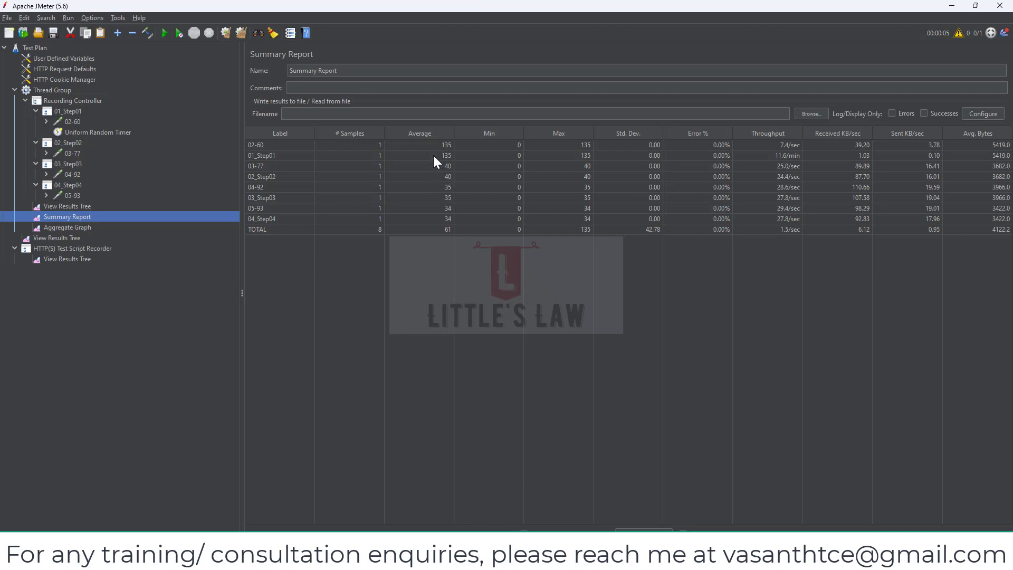
left_click(106, 131)
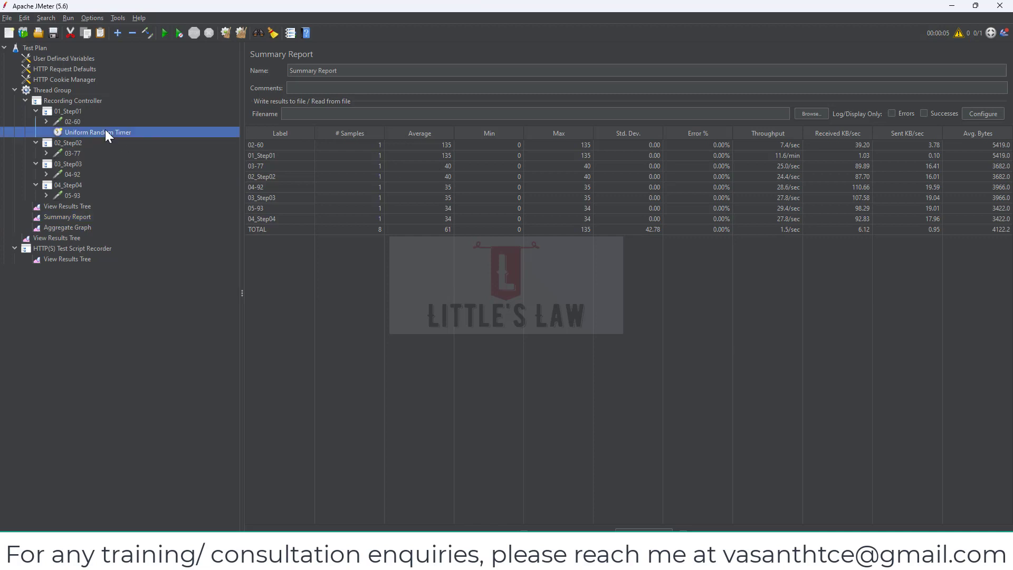
left_click(64, 216)
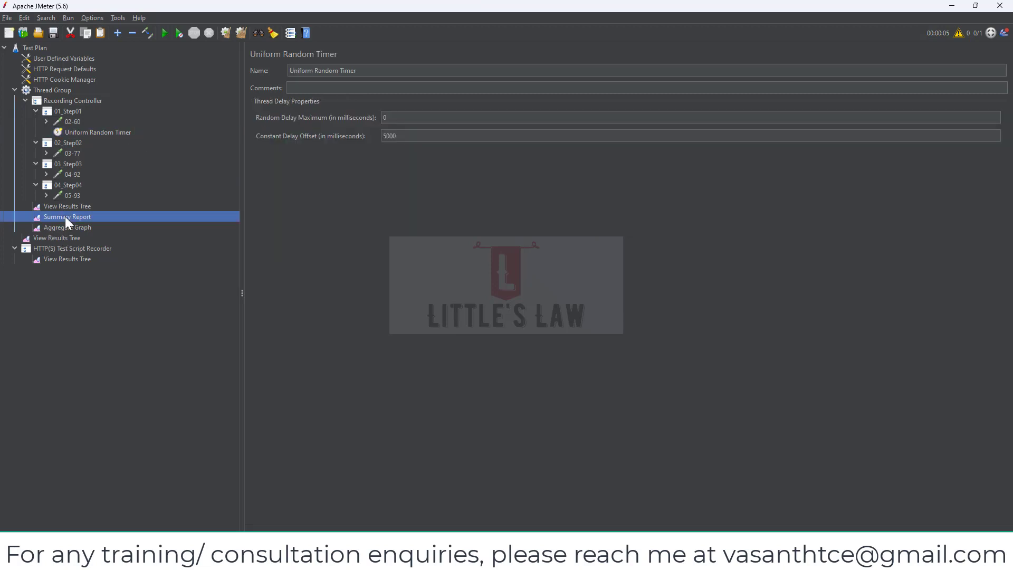
left_click(65, 227)
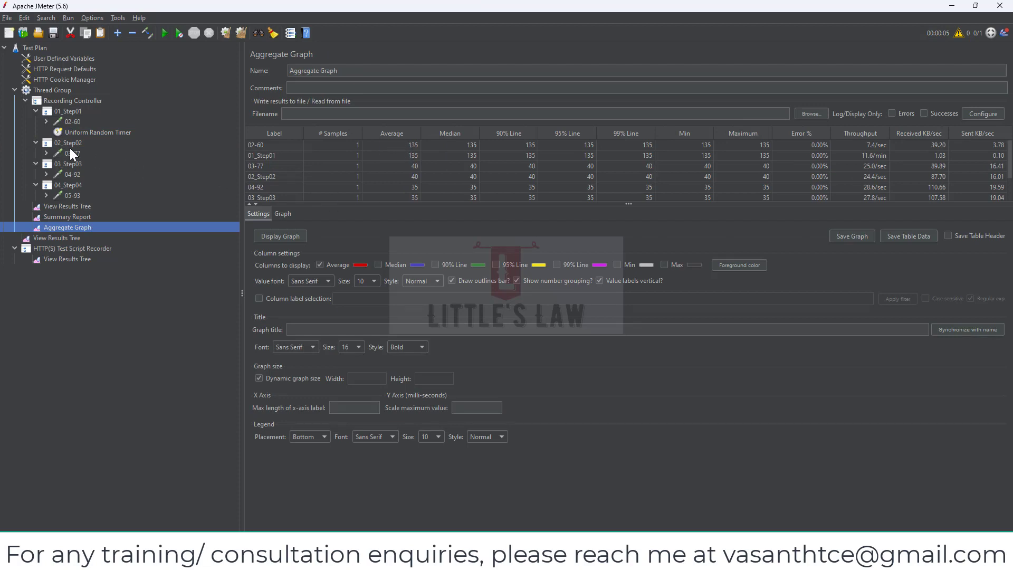
left_click(91, 134)
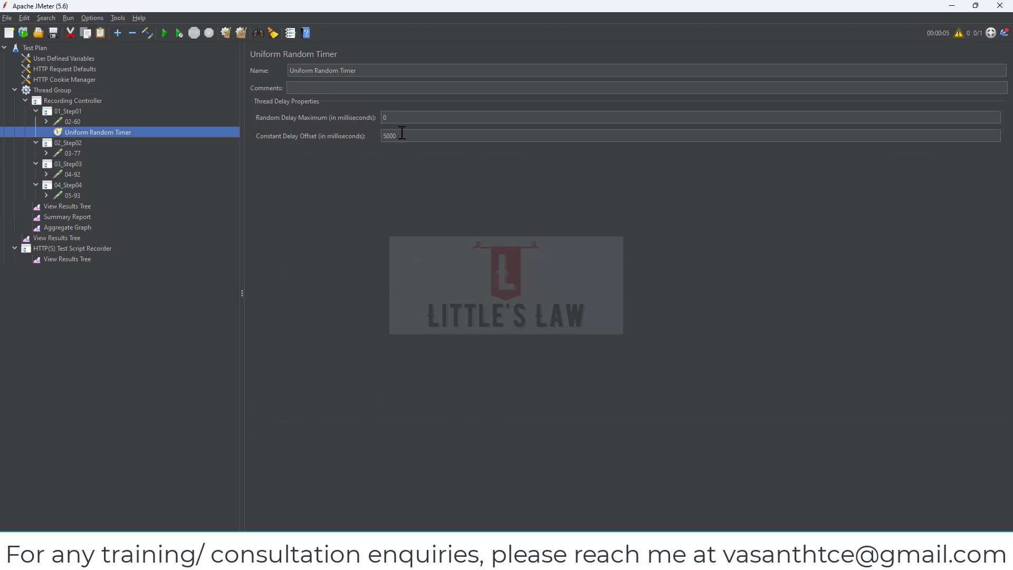
left_click(84, 205)
left_click(79, 217)
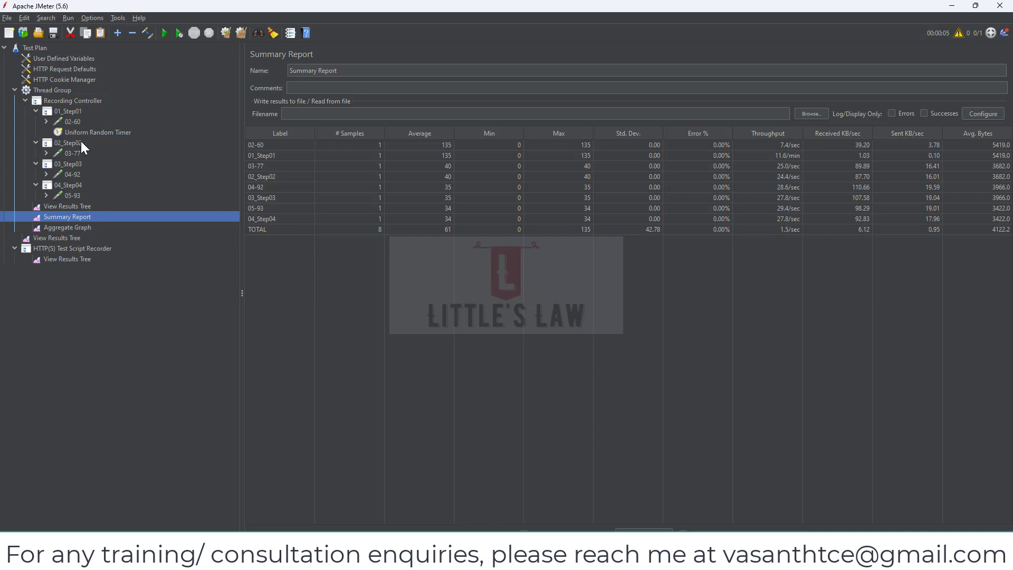
left_click(92, 132)
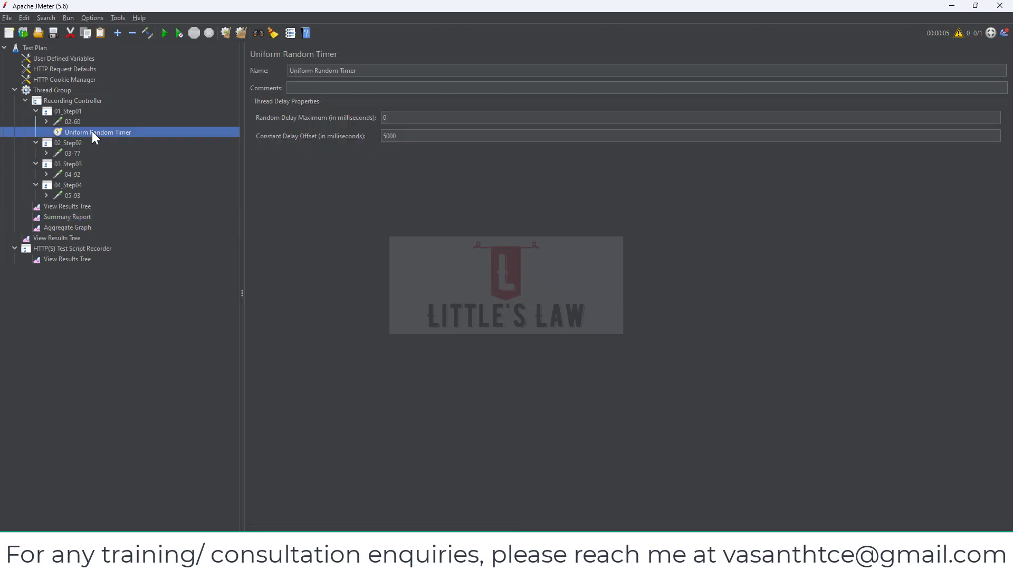